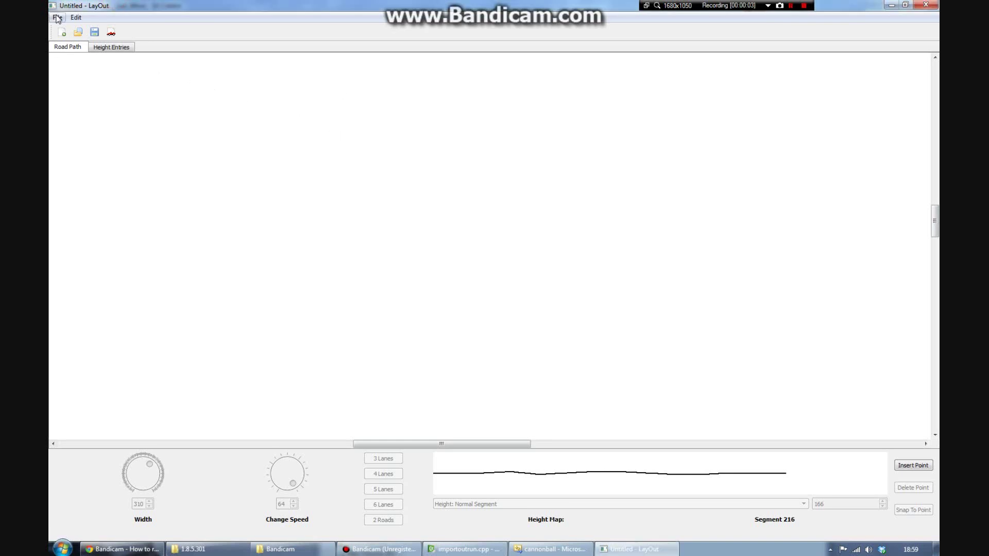
Import an OutRun road path and select the road control point at the top of the loop.
{"action": "left_click", "coordinate": [57, 18]}
{"action": "mouse_move", "coordinate": [72, 84]}
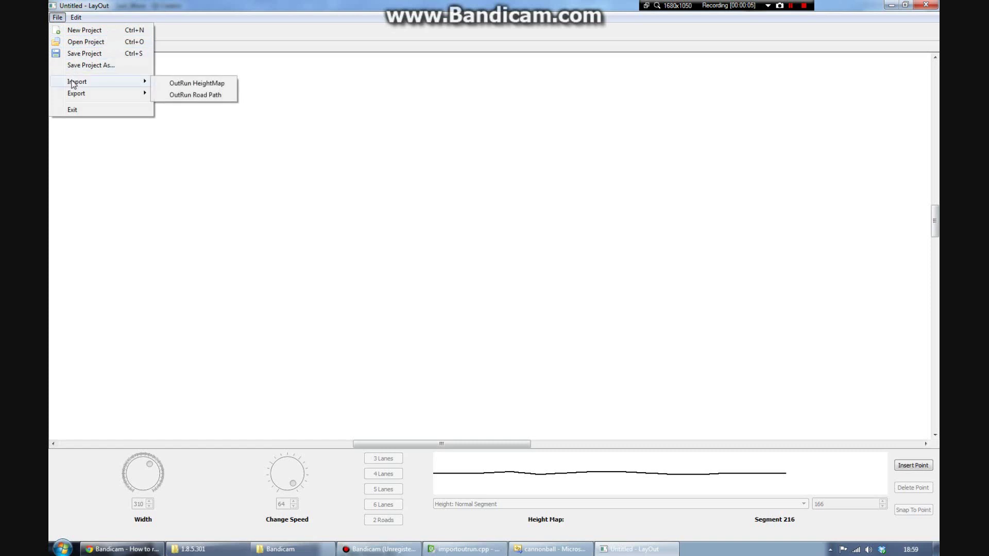
{"action": "left_click", "coordinate": [210, 96]}
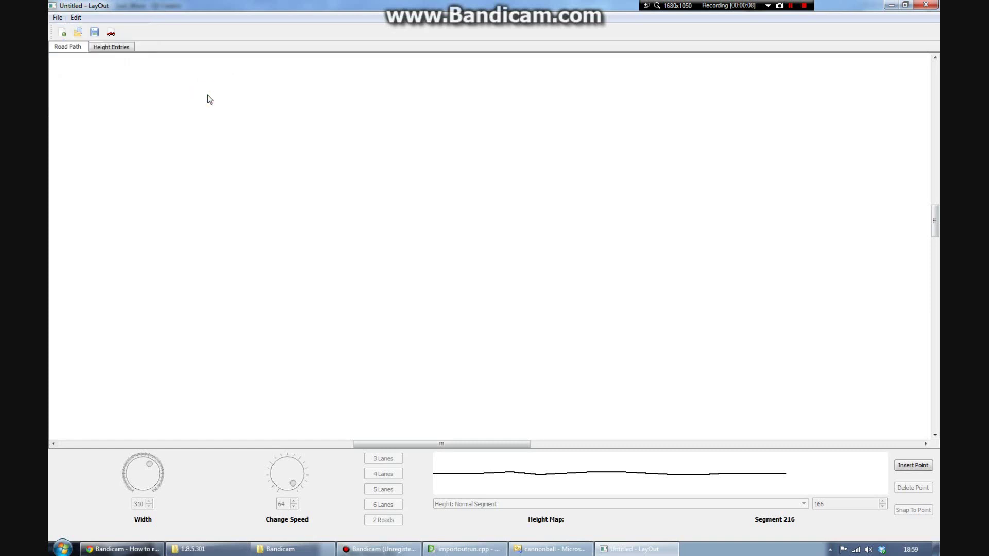
{"action": "left_click_drag", "start_coordinate": [511, 443], "coordinate": [618, 437]}
{"action": "scroll", "coordinate": [652, 398], "scroll_direction": "up", "scroll_amount": 3}
{"action": "scroll", "coordinate": [601, 401], "scroll_direction": "up", "scroll_amount": 4}
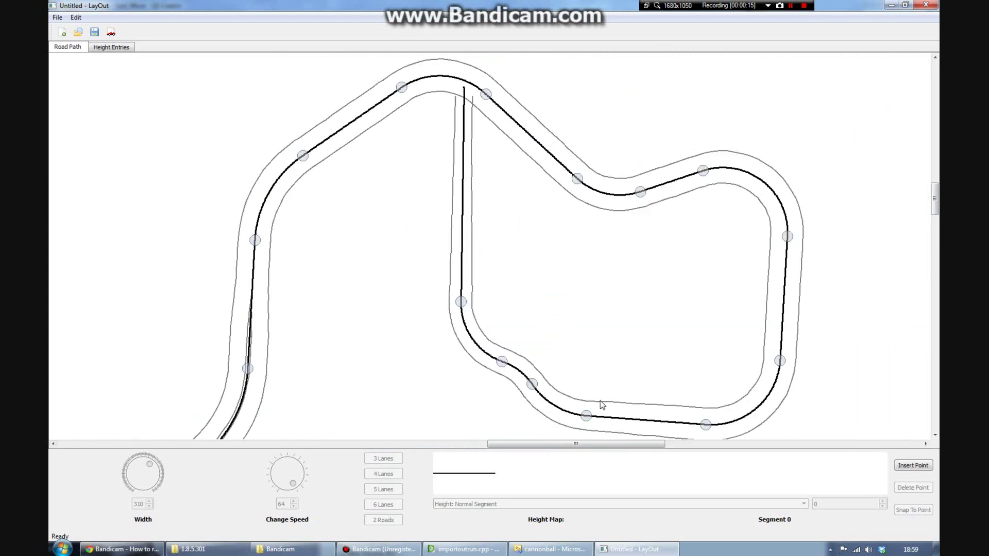
{"action": "scroll", "coordinate": [600, 400], "scroll_direction": "down", "scroll_amount": 1}
{"action": "left_click", "coordinate": [487, 95]}
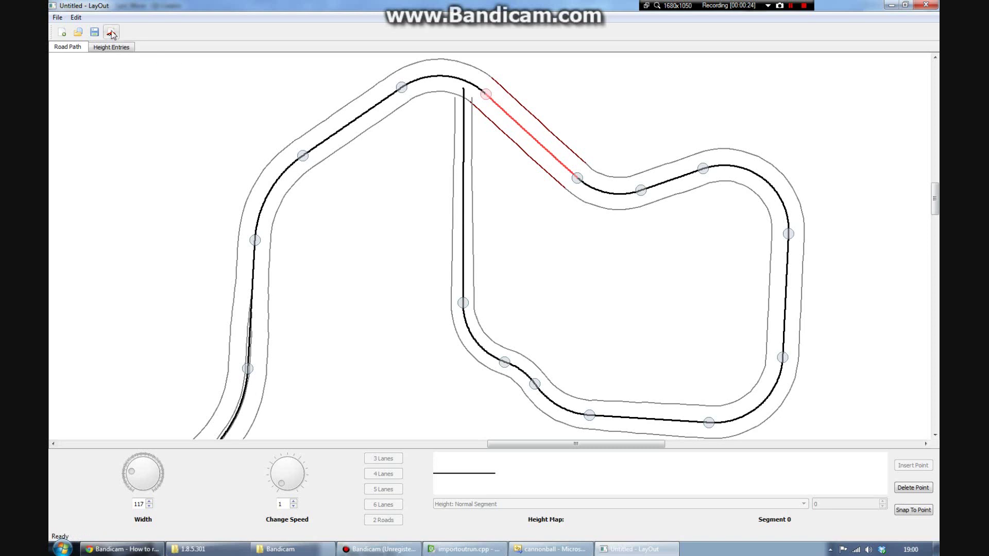
In Road Path mode, set segment length 64 and angle increment 167, then delete a loop point.
{"action": "left_click", "coordinate": [81, 18]}
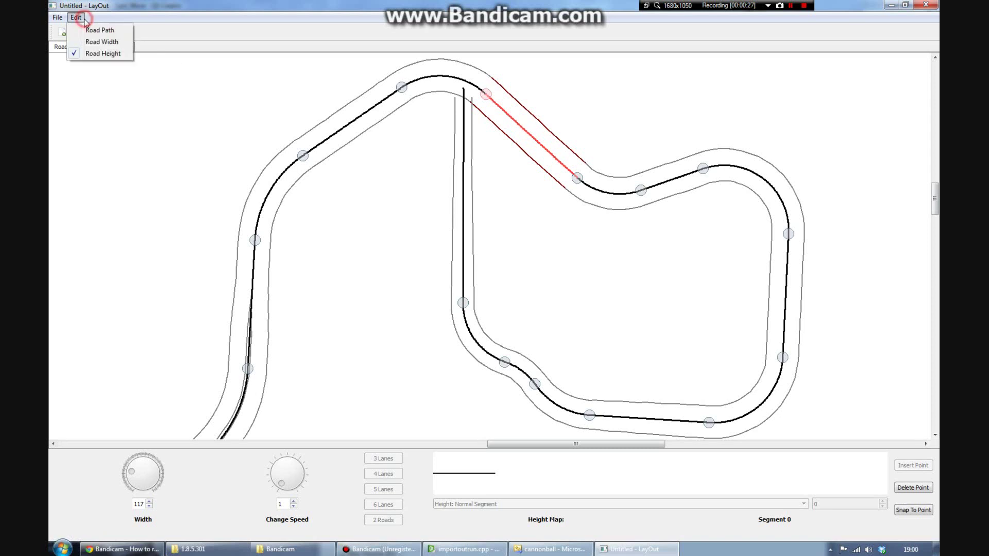
{"action": "left_click", "coordinate": [90, 31]}
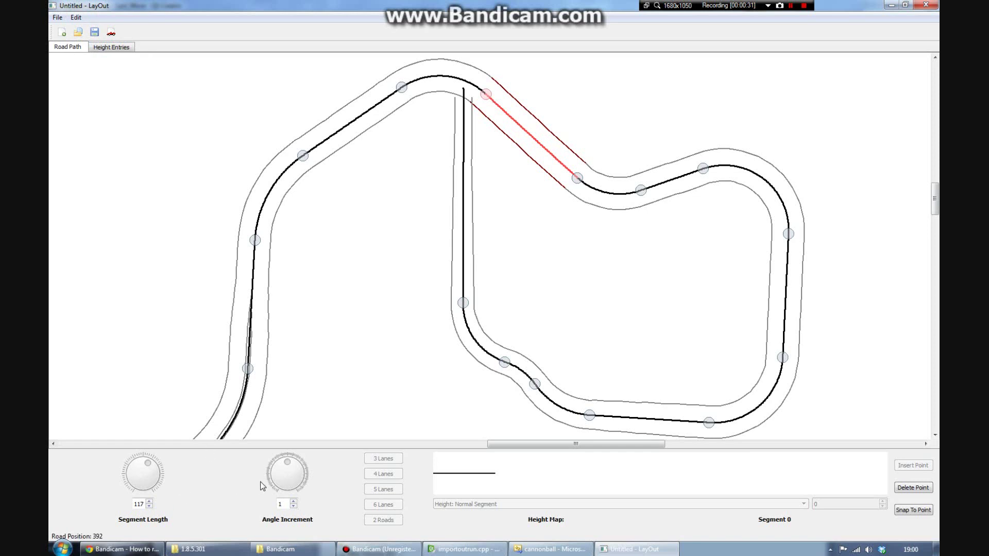
{"action": "left_click_drag", "start_coordinate": [287, 465], "coordinate": [256, 478]}
{"action": "left_click_drag", "start_coordinate": [148, 472], "coordinate": [211, 479]}
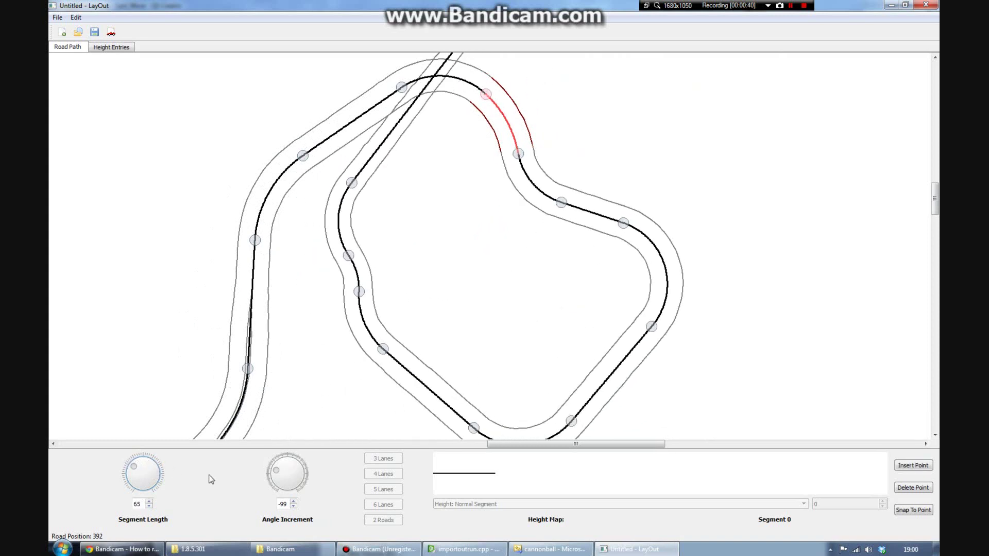
{"action": "mouse_move", "coordinate": [278, 475]}
{"action": "left_mouse_down"}
{"action": "mouse_move", "coordinate": [292, 475]}
{"action": "mouse_move", "coordinate": [279, 479]}
{"action": "left_mouse_up"}
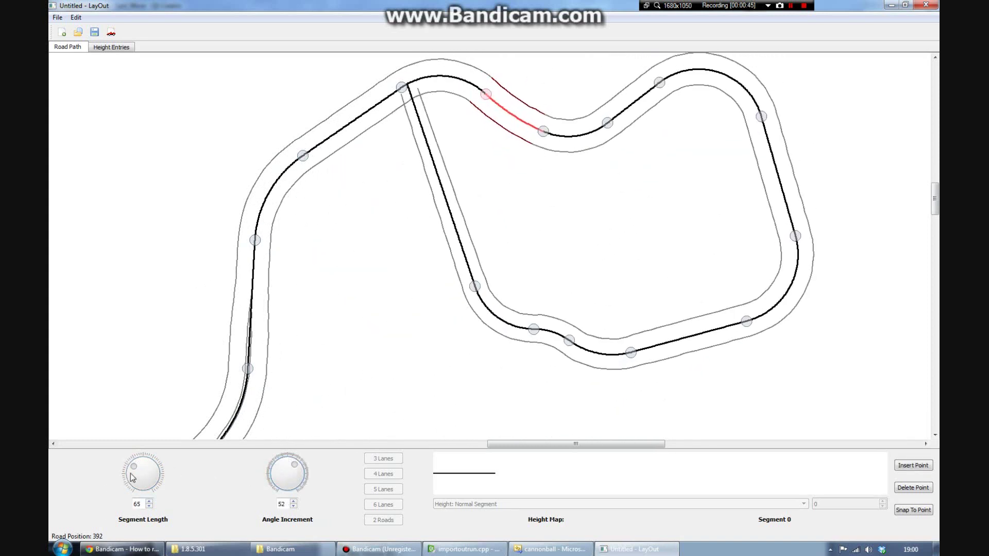
{"action": "mouse_move", "coordinate": [132, 477]}
{"action": "left_mouse_down"}
{"action": "mouse_move", "coordinate": [148, 467]}
{"action": "mouse_move", "coordinate": [137, 461]}
{"action": "left_mouse_up"}
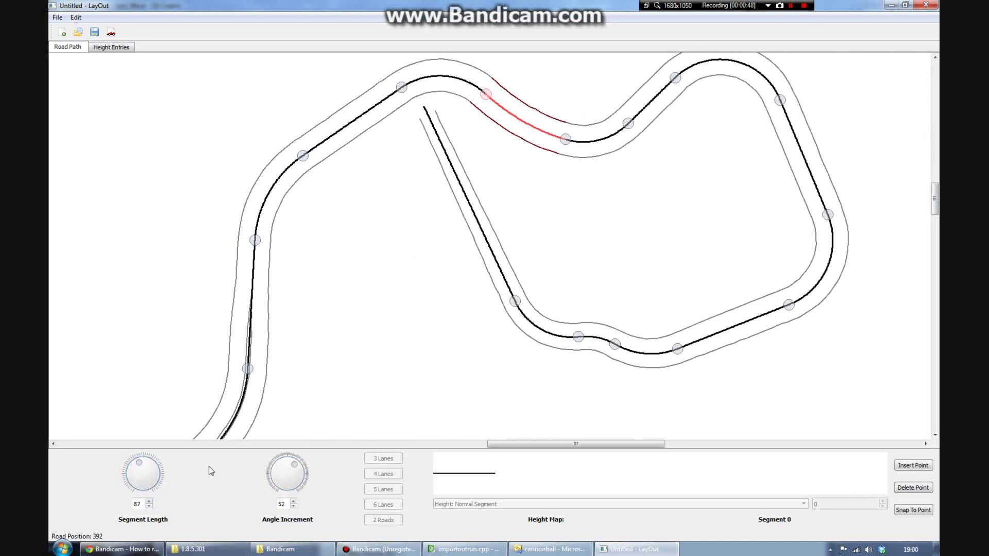
{"action": "left_click", "coordinate": [911, 488]}
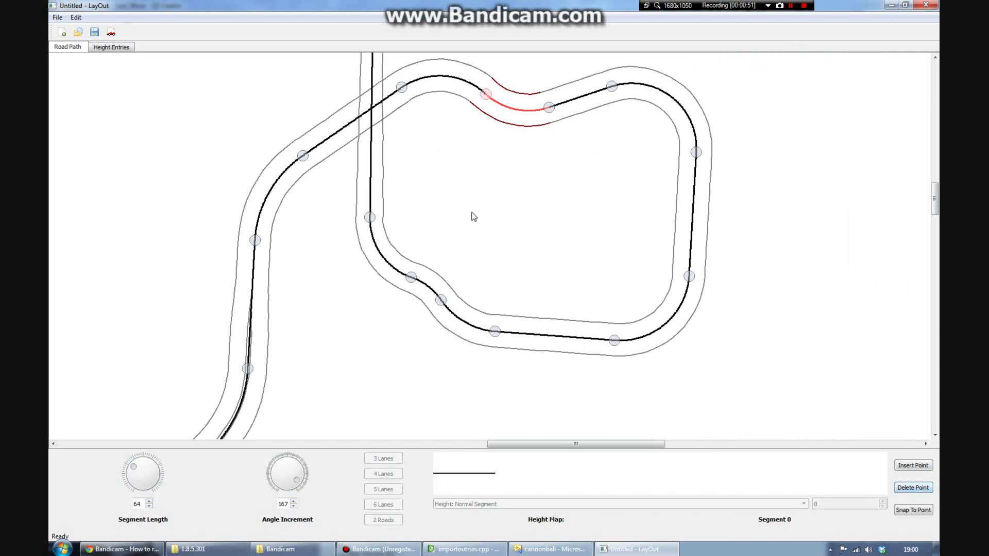
Place a road-width point on the loop's right side with 3 lanes, width 0 and change speed 14.
{"action": "left_click", "coordinate": [78, 17]}
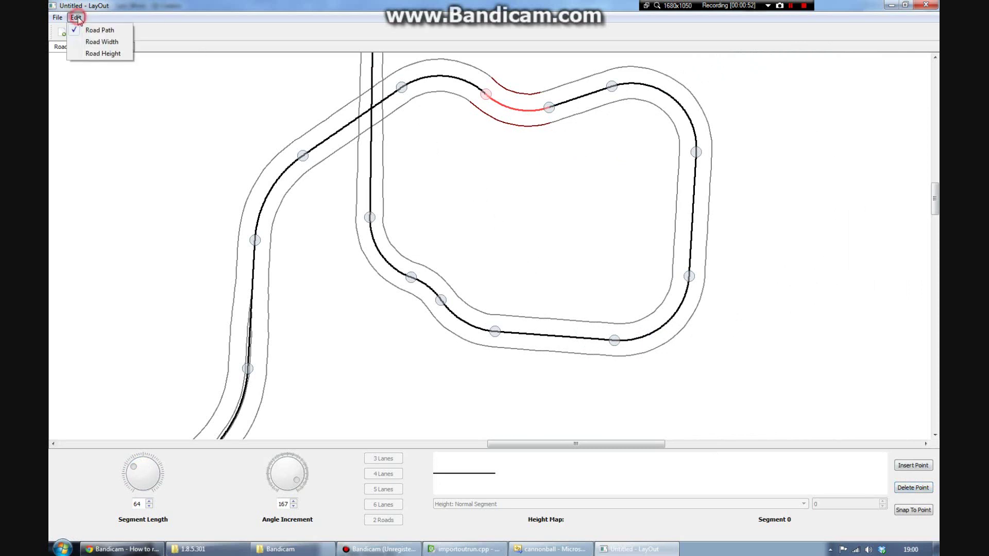
{"action": "left_click", "coordinate": [98, 41]}
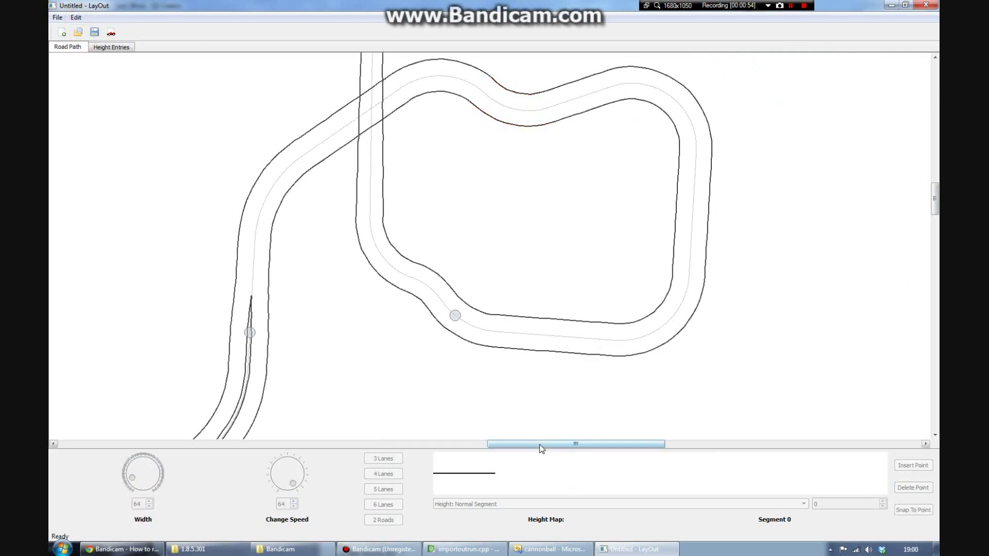
{"action": "mouse_move", "coordinate": [541, 446]}
{"action": "left_mouse_down"}
{"action": "mouse_move", "coordinate": [513, 445]}
{"action": "mouse_move", "coordinate": [530, 448]}
{"action": "left_mouse_up"}
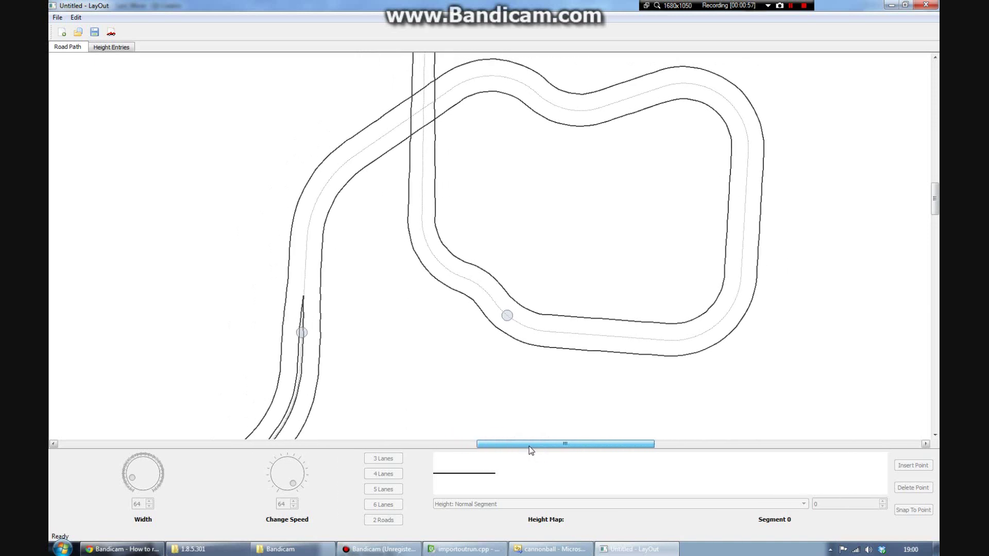
{"action": "left_click", "coordinate": [748, 145]}
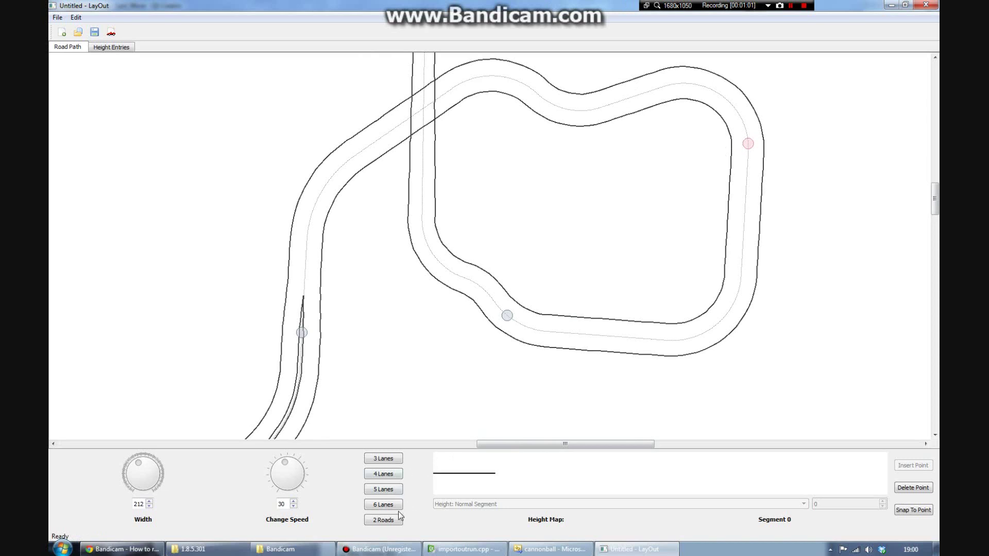
{"action": "left_click", "coordinate": [382, 521]}
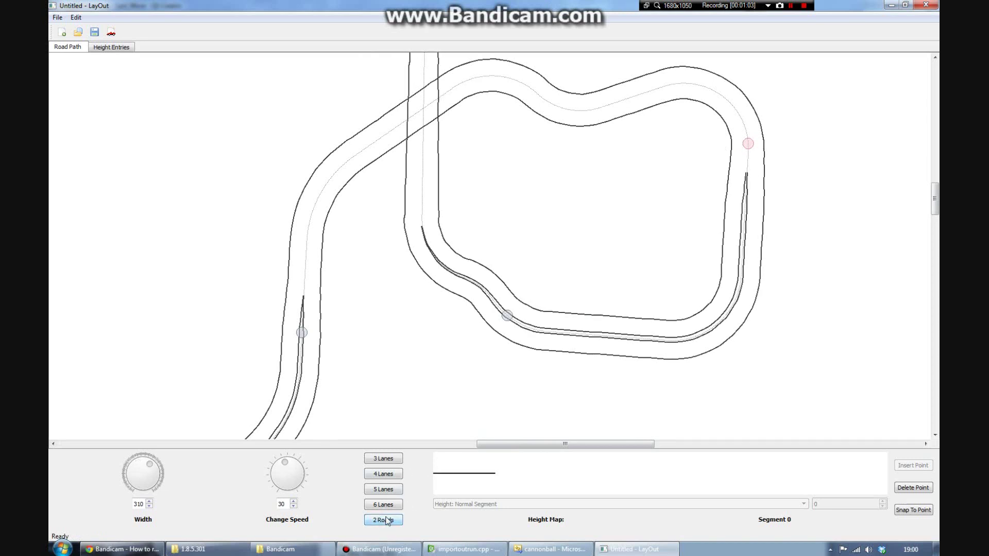
{"action": "mouse_move", "coordinate": [284, 467]}
{"action": "left_mouse_down"}
{"action": "mouse_move", "coordinate": [307, 479]}
{"action": "mouse_move", "coordinate": [291, 463]}
{"action": "mouse_move", "coordinate": [277, 476]}
{"action": "left_mouse_up"}
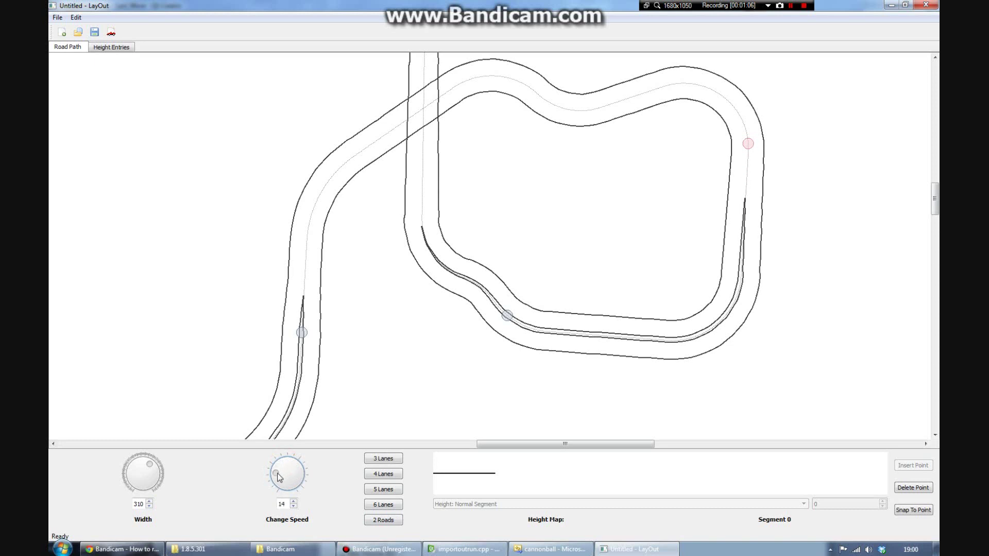
{"action": "left_click", "coordinate": [397, 465]}
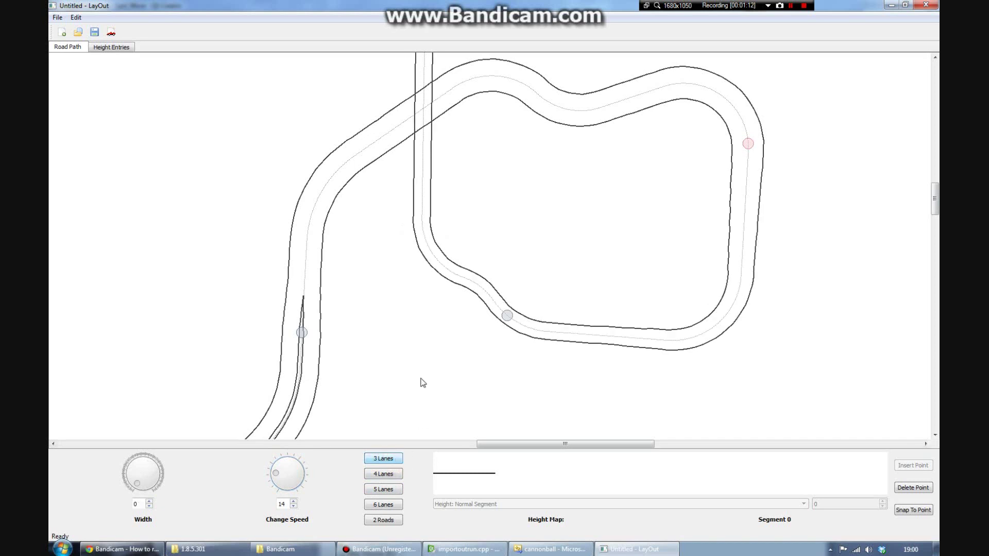
{"action": "left_click", "coordinate": [76, 17]}
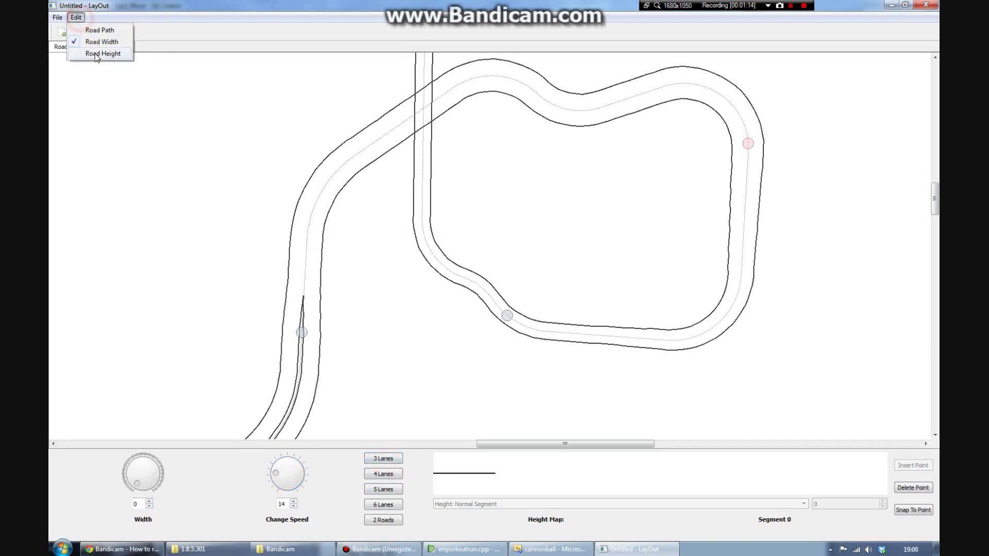
Switch to Road Height mode and select the bottom segment, Segment 211, using height entry 161.
{"action": "left_click", "coordinate": [95, 54]}
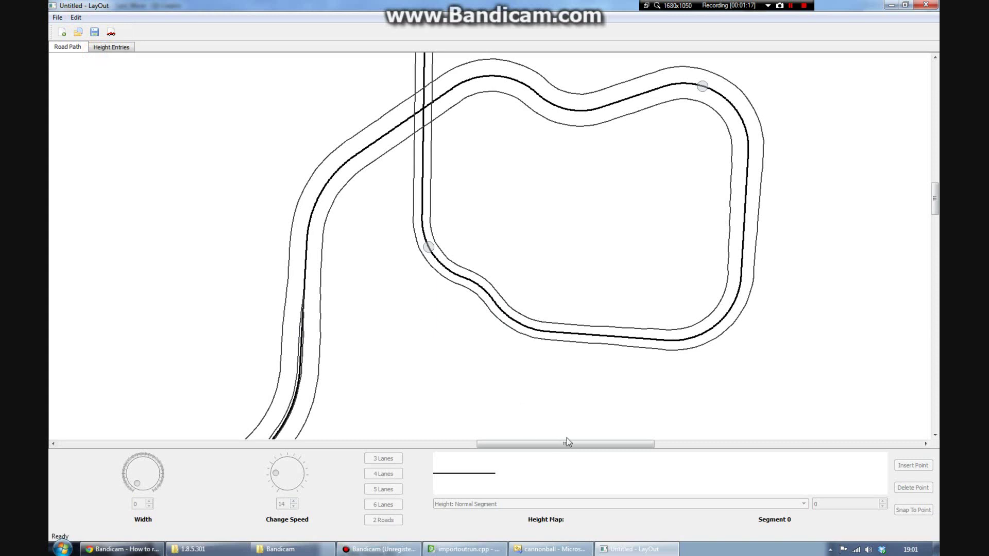
{"action": "left_click_drag", "start_coordinate": [567, 442], "coordinate": [487, 444]}
{"action": "scroll", "coordinate": [457, 369], "scroll_direction": "down", "scroll_amount": 5}
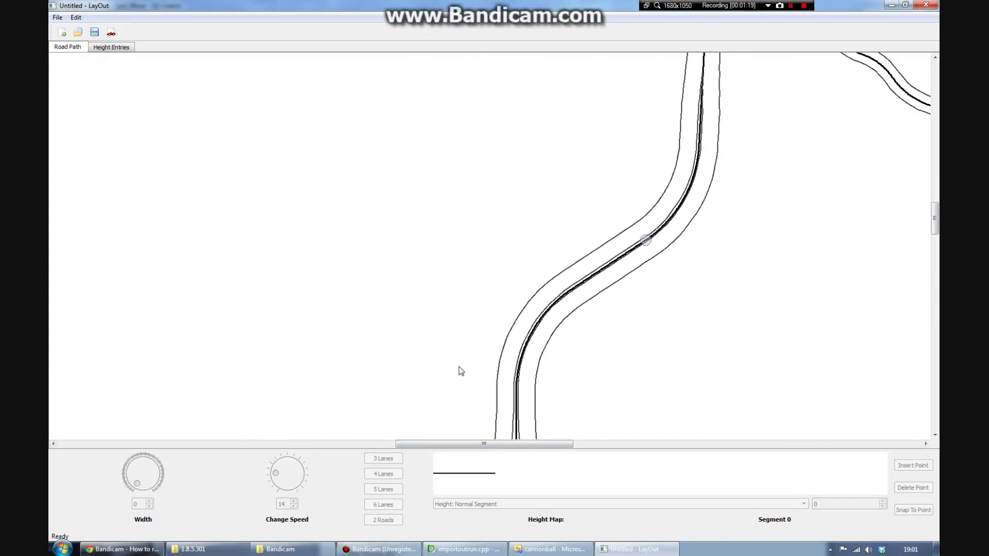
{"action": "scroll", "coordinate": [463, 376], "scroll_direction": "down", "scroll_amount": 3}
{"action": "scroll", "coordinate": [475, 388], "scroll_direction": "up", "scroll_amount": 1}
{"action": "left_click", "coordinate": [515, 402]}
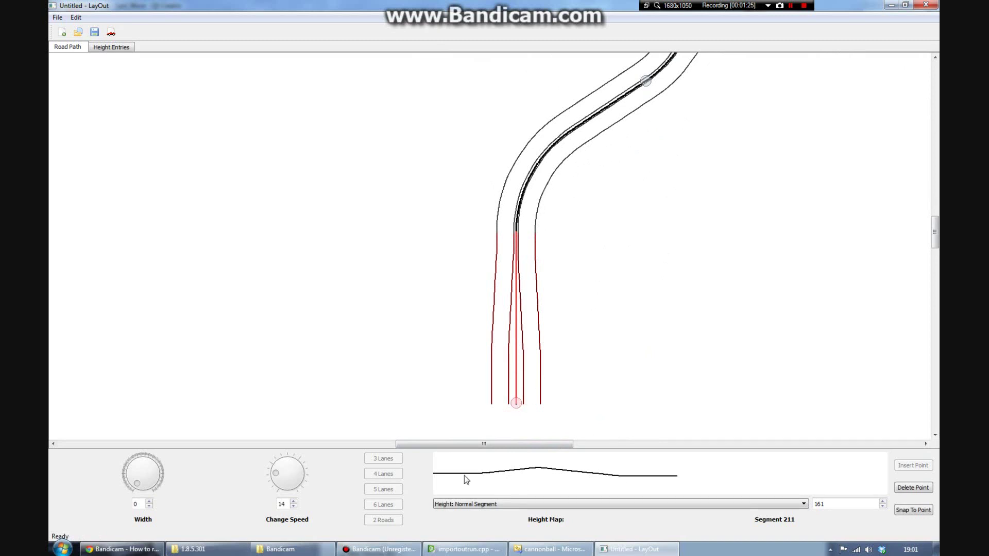
Open the Height Entries list and expand Normal Segment 161's height data rows.
{"action": "left_click", "coordinate": [124, 49]}
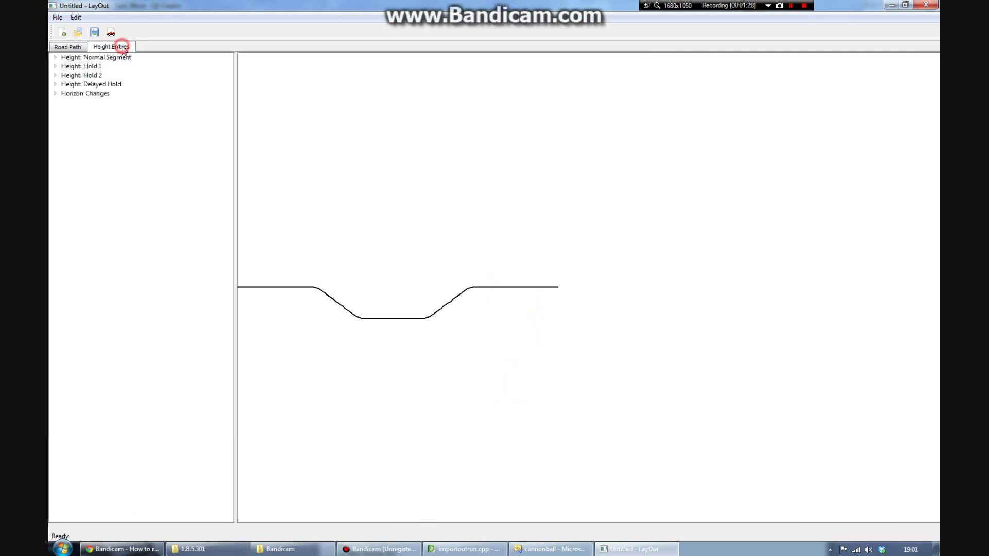
{"action": "left_click", "coordinate": [55, 57]}
{"action": "scroll", "coordinate": [124, 283], "scroll_direction": "down", "scroll_amount": 20}
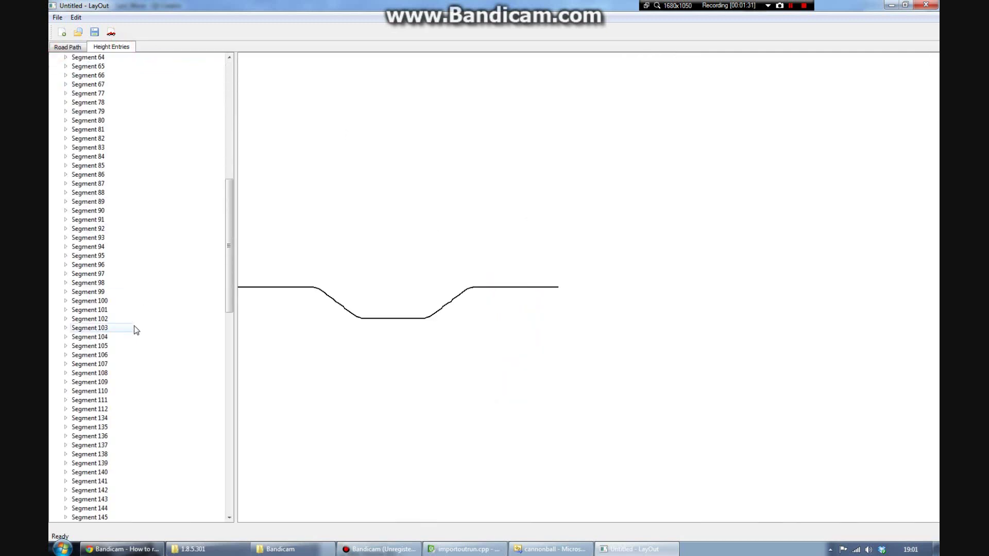
{"action": "left_click", "coordinate": [110, 283]}
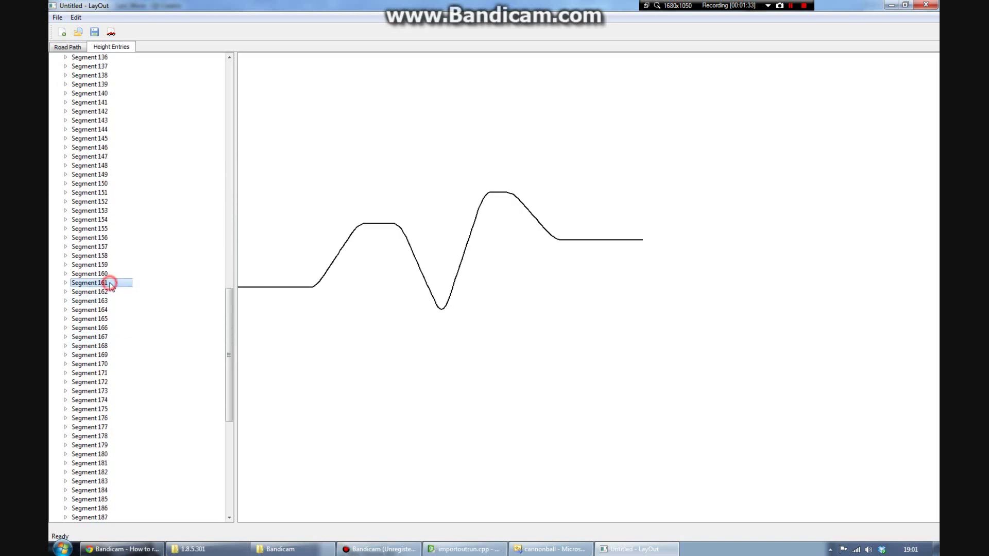
{"action": "left_click", "coordinate": [66, 283]}
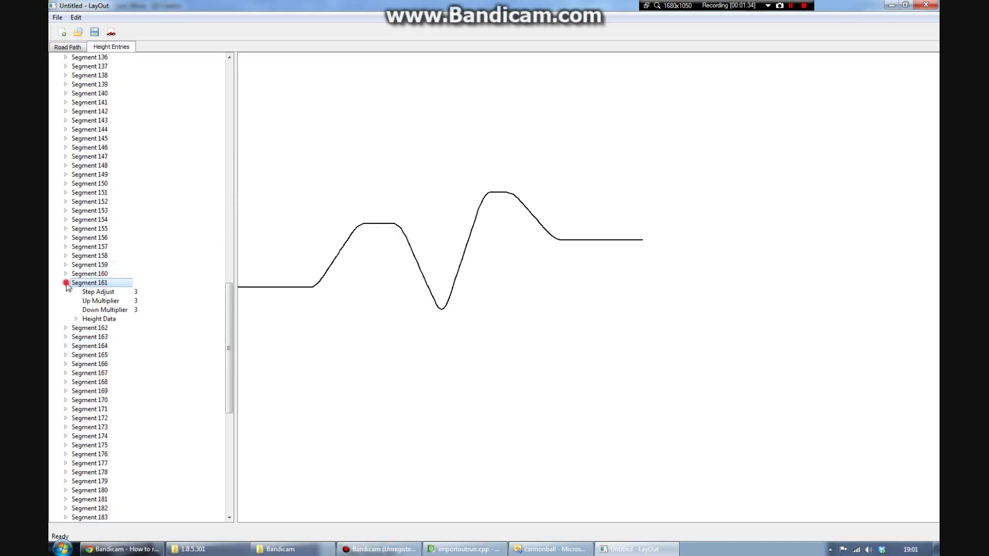
{"action": "left_click", "coordinate": [77, 319]}
{"action": "scroll", "coordinate": [190, 409], "scroll_direction": "down", "scroll_amount": 1}
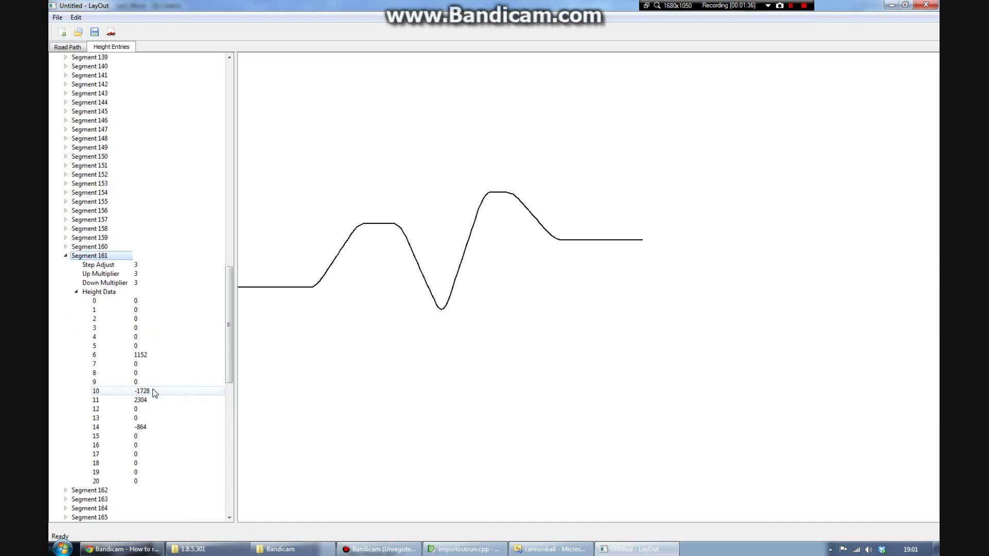
Set Segment 161's row 6 to 500, Step Adjust to 4 and row 8 to -200.
{"action": "double_click", "coordinate": [152, 354]}
{"action": "type", "text": "500"}
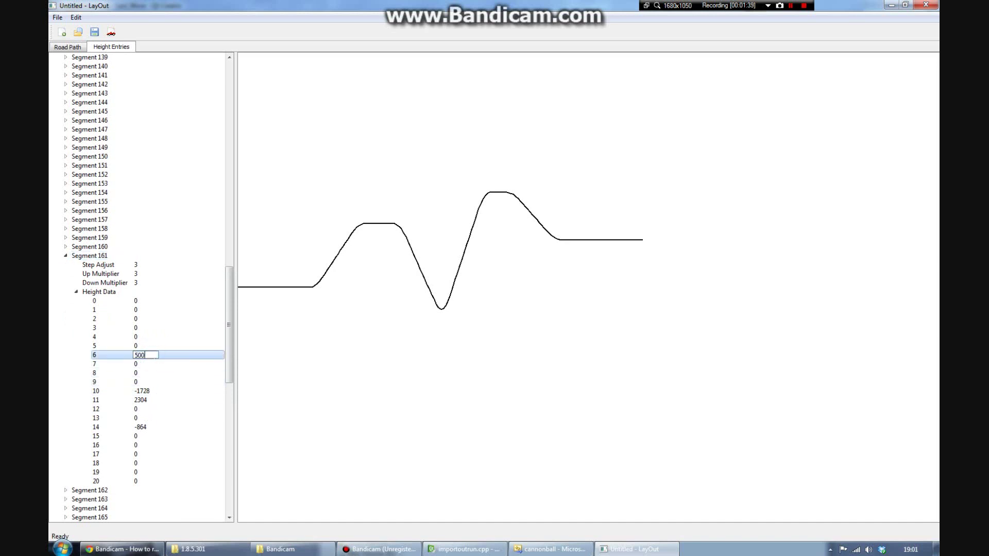
{"action": "key", "text": "Return"}
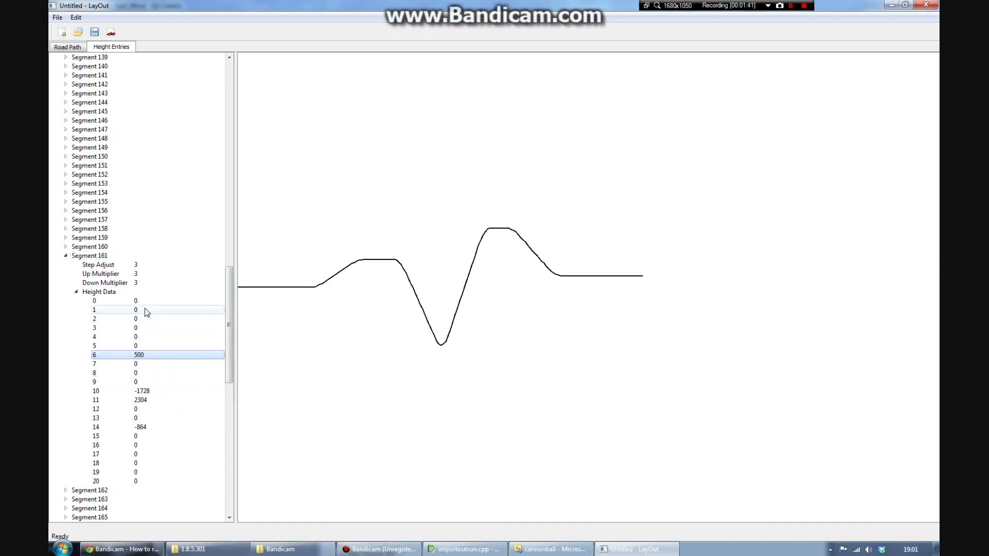
{"action": "double_click", "coordinate": [141, 265]}
{"action": "type", "text": "4"}
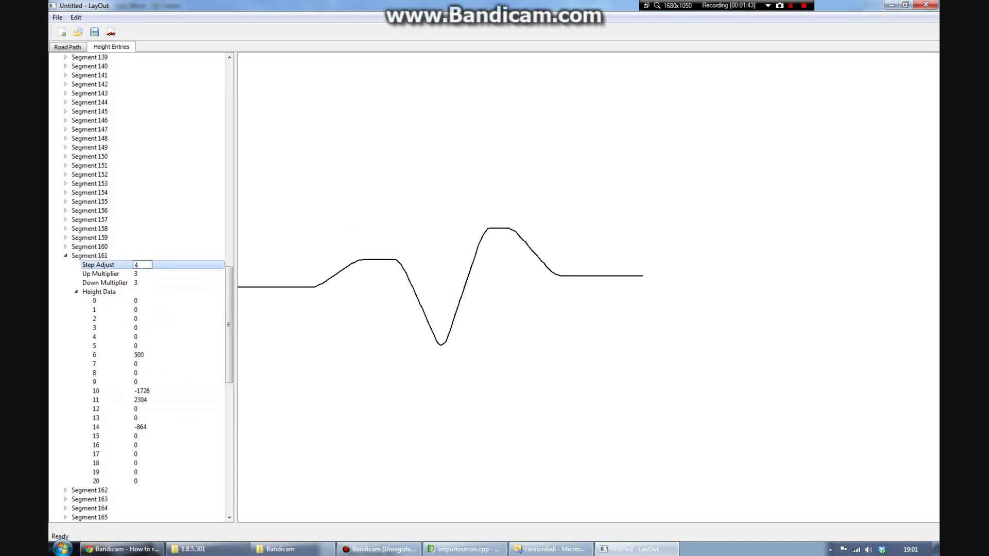
{"action": "key", "text": "Return"}
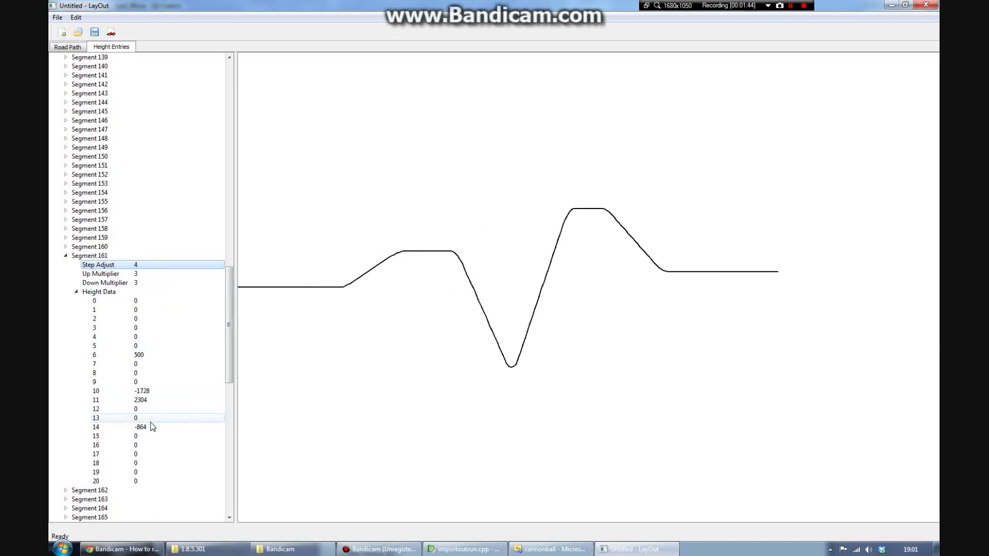
{"action": "double_click", "coordinate": [147, 372]}
{"action": "type", "text": "-200"}
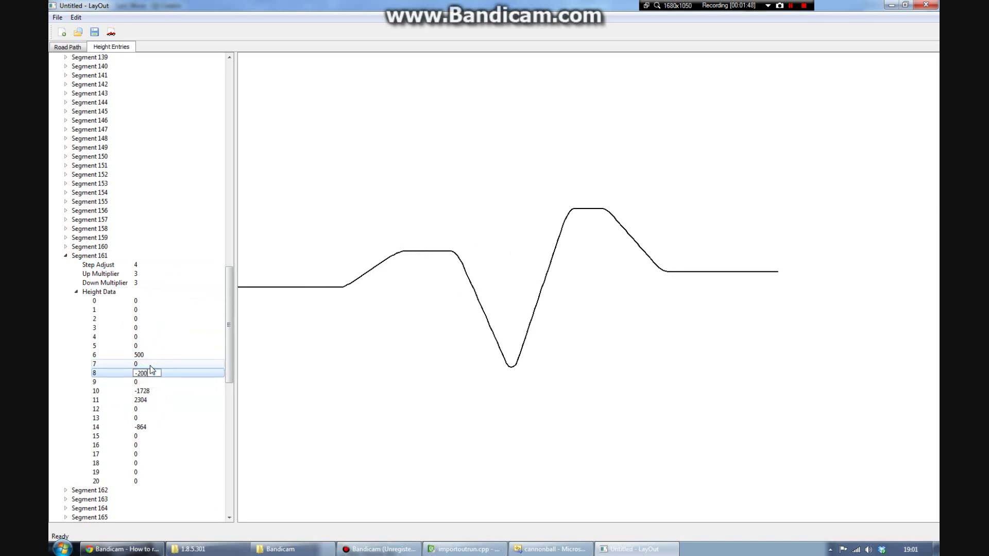
{"action": "key", "text": "Return"}
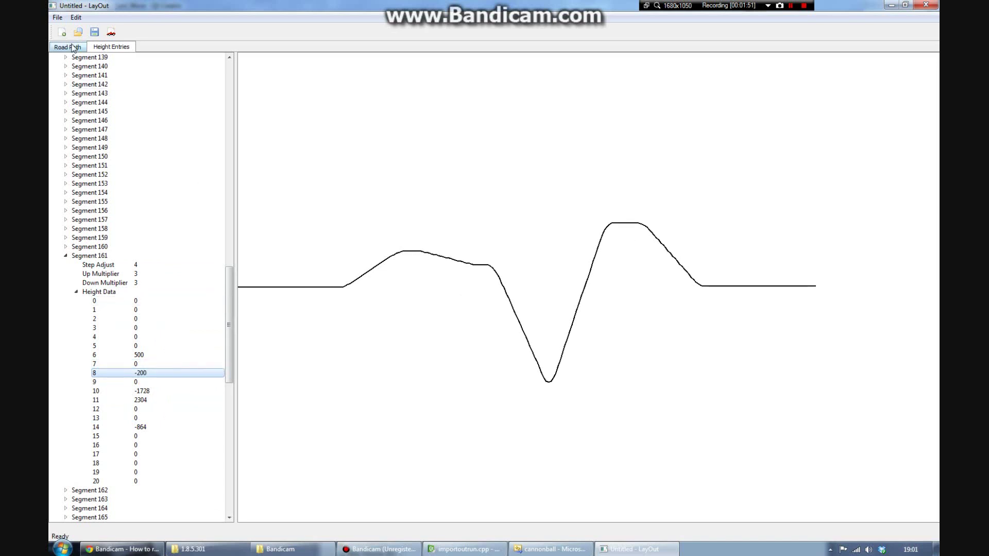
Return to the road layout and step forward to Segment 217 with height entry 167.
{"action": "left_click", "coordinate": [68, 47]}
{"action": "left_click", "coordinate": [882, 502]}
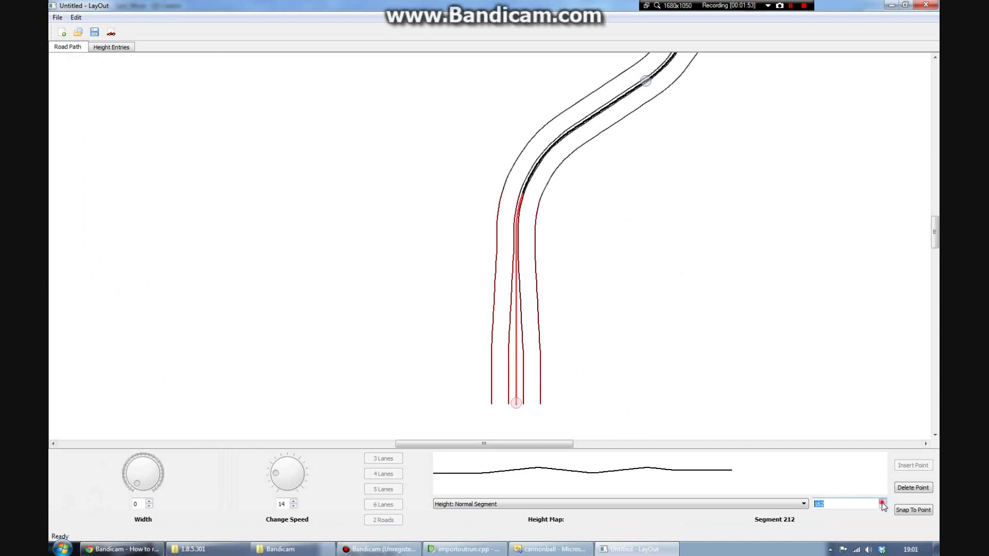
{"action": "left_click", "coordinate": [882, 502]}
{"action": "left_click", "coordinate": [882, 502]}
{"action": "left_click", "coordinate": [882, 502]}
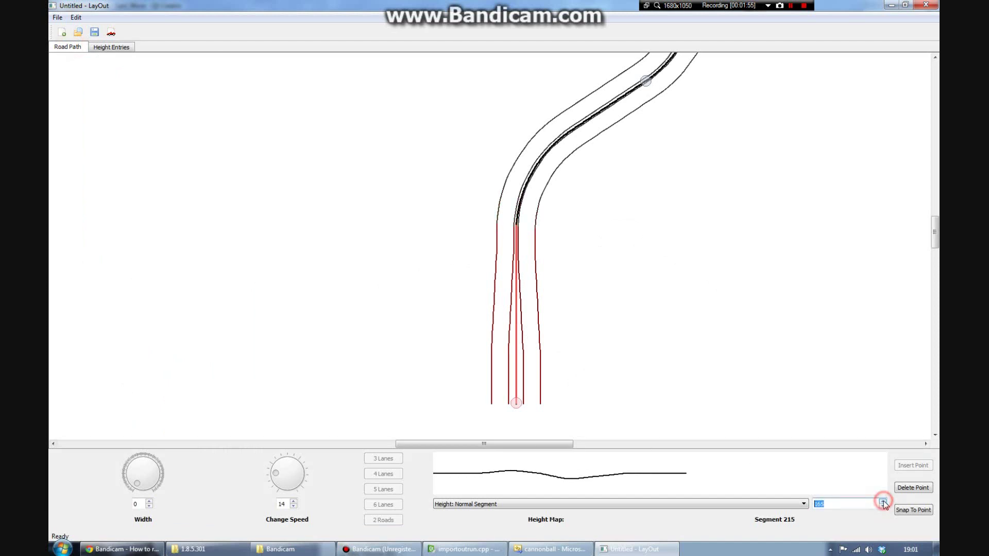
{"action": "left_click", "coordinate": [882, 502]}
{"action": "left_click", "coordinate": [882, 502]}
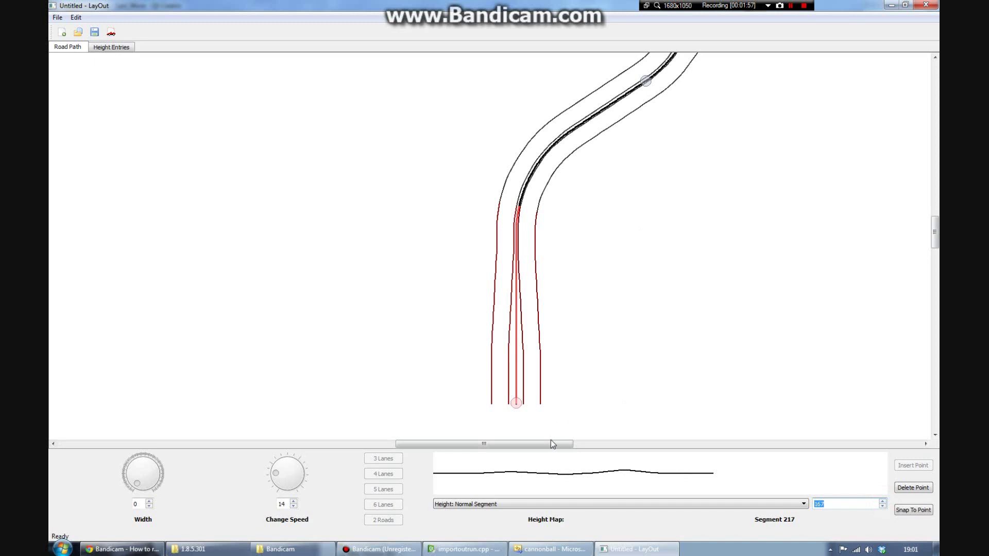
{"action": "left_click_drag", "start_coordinate": [551, 444], "coordinate": [652, 378]}
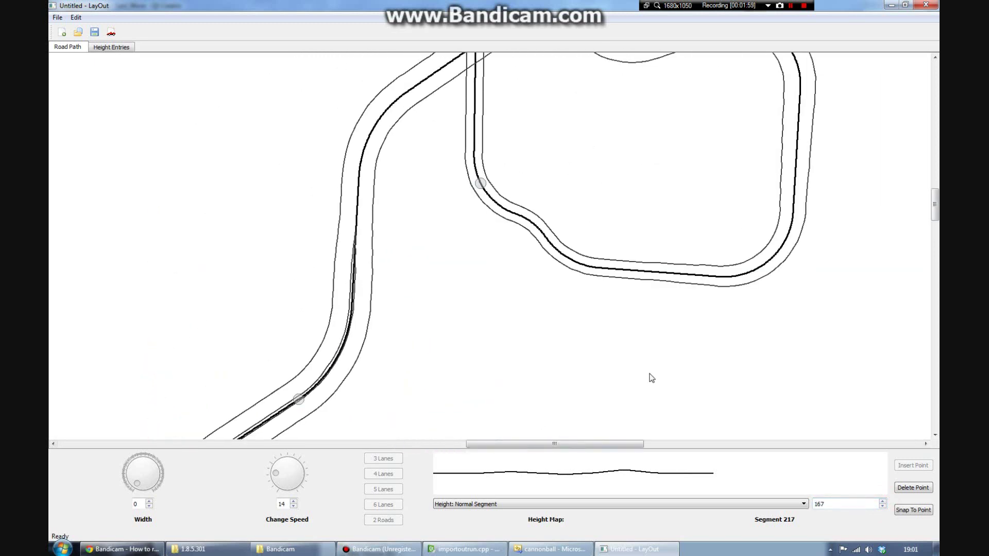
{"action": "scroll", "coordinate": [649, 377], "scroll_direction": "up", "scroll_amount": 2}
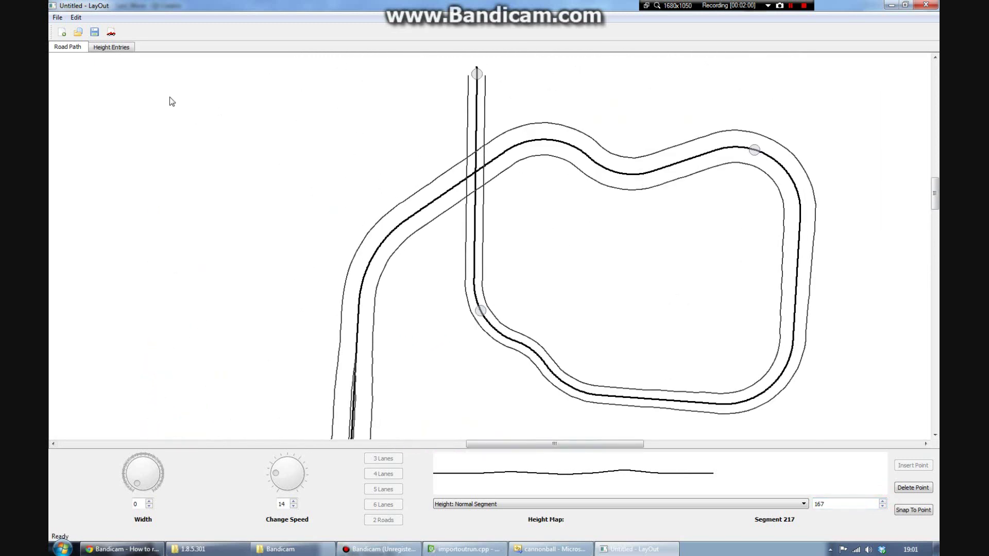
Create a new project, import an OutRun height map, and enter Road Path mode.
{"action": "left_click", "coordinate": [61, 34]}
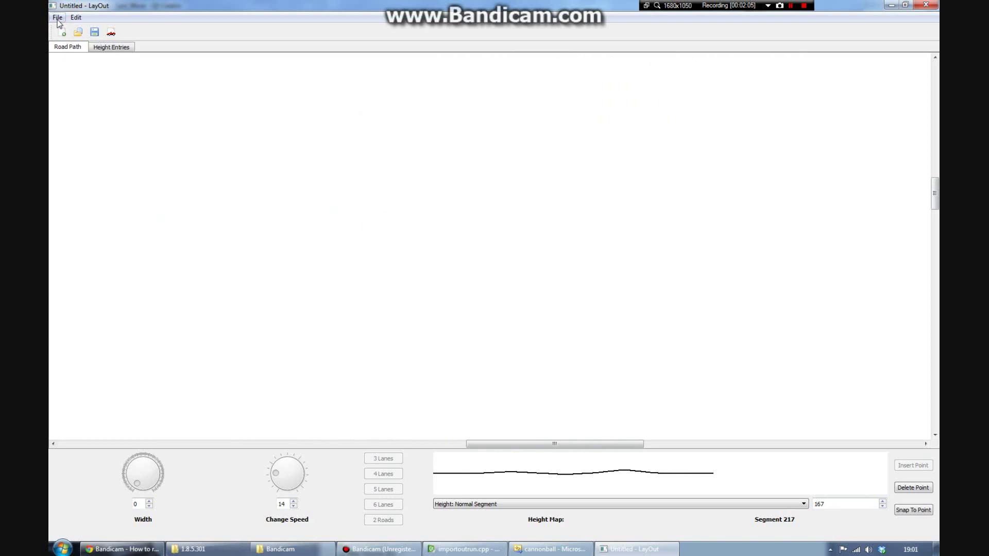
{"action": "left_click", "coordinate": [58, 19]}
{"action": "mouse_move", "coordinate": [114, 86]}
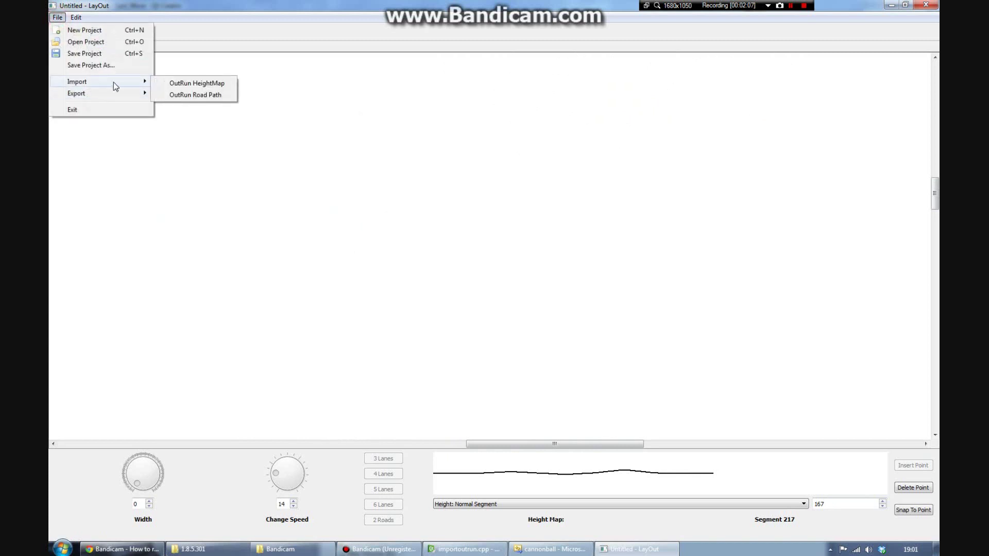
{"action": "left_click", "coordinate": [194, 83]}
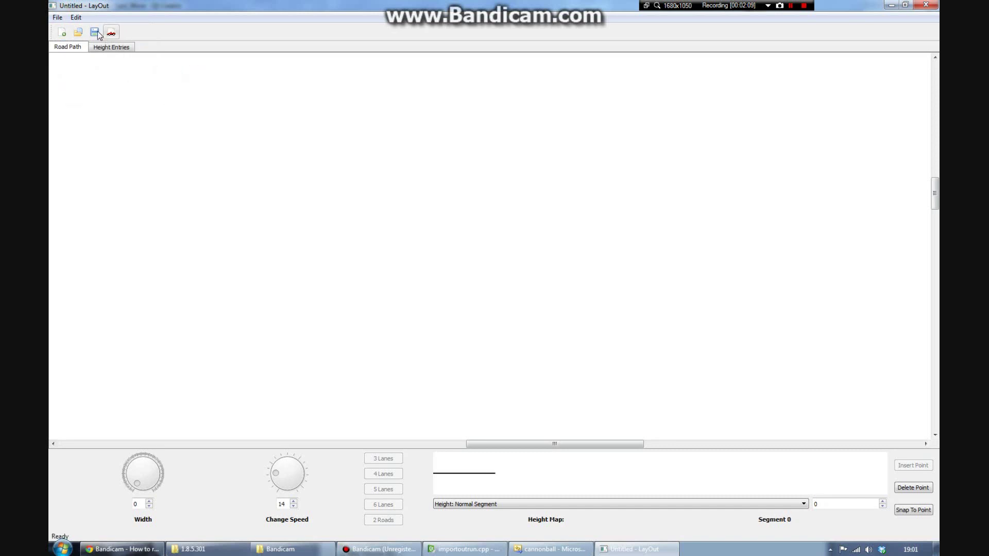
{"action": "left_click", "coordinate": [76, 17]}
{"action": "left_click", "coordinate": [92, 30]}
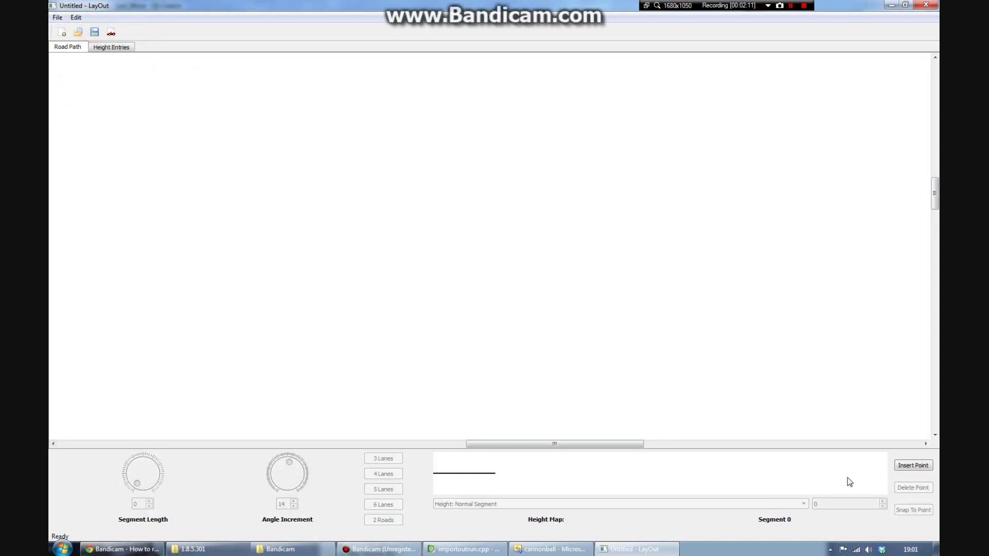
Insert road segments of length 95, curving the following ones to the left.
{"action": "left_click", "coordinate": [906, 466]}
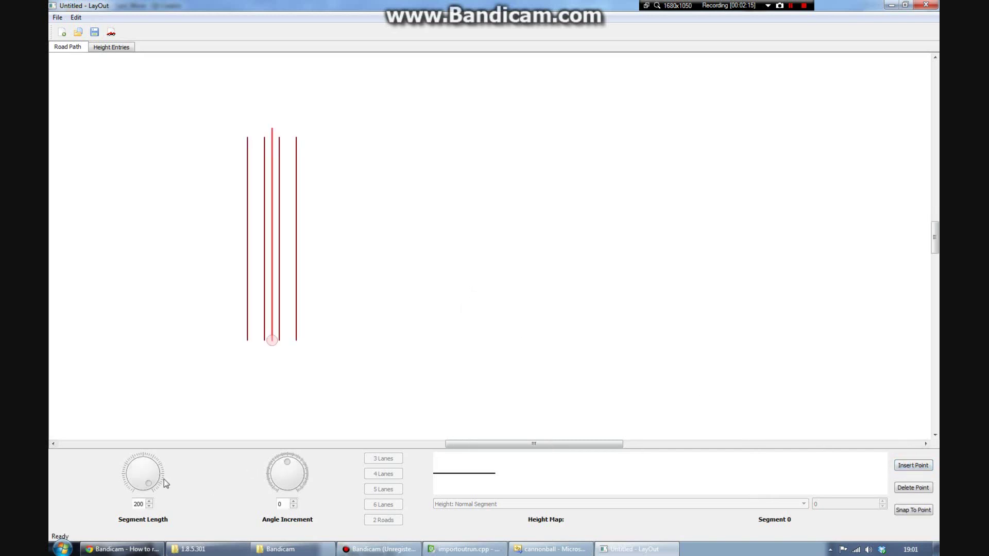
{"action": "left_click_drag", "start_coordinate": [146, 483], "coordinate": [143, 460]}
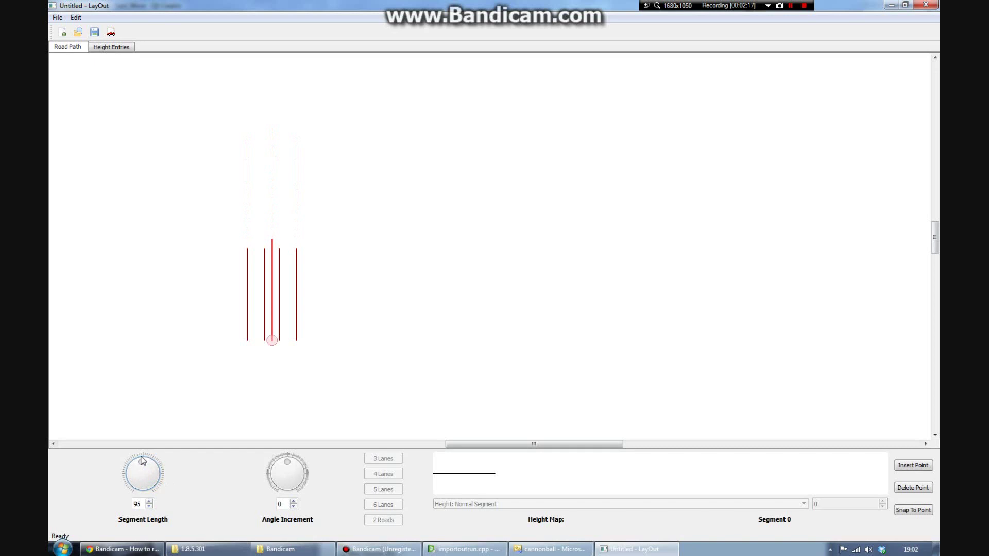
{"action": "left_click", "coordinate": [914, 466]}
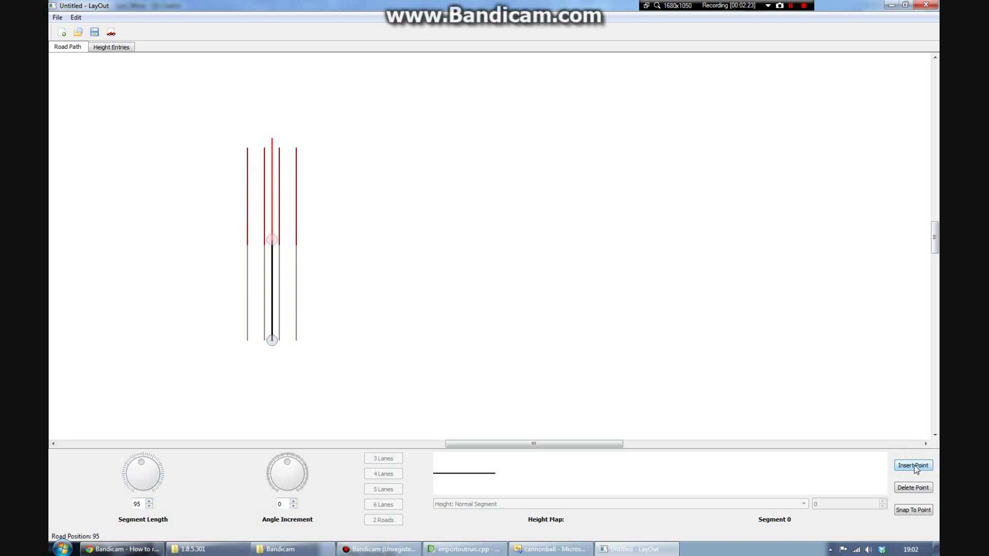
{"action": "mouse_move", "coordinate": [287, 463]}
{"action": "left_mouse_down"}
{"action": "mouse_move", "coordinate": [300, 471]}
{"action": "mouse_move", "coordinate": [277, 462]}
{"action": "left_mouse_up"}
{"action": "left_click", "coordinate": [912, 465]}
{"action": "scroll", "coordinate": [339, 412], "scroll_direction": "up", "scroll_amount": 3}
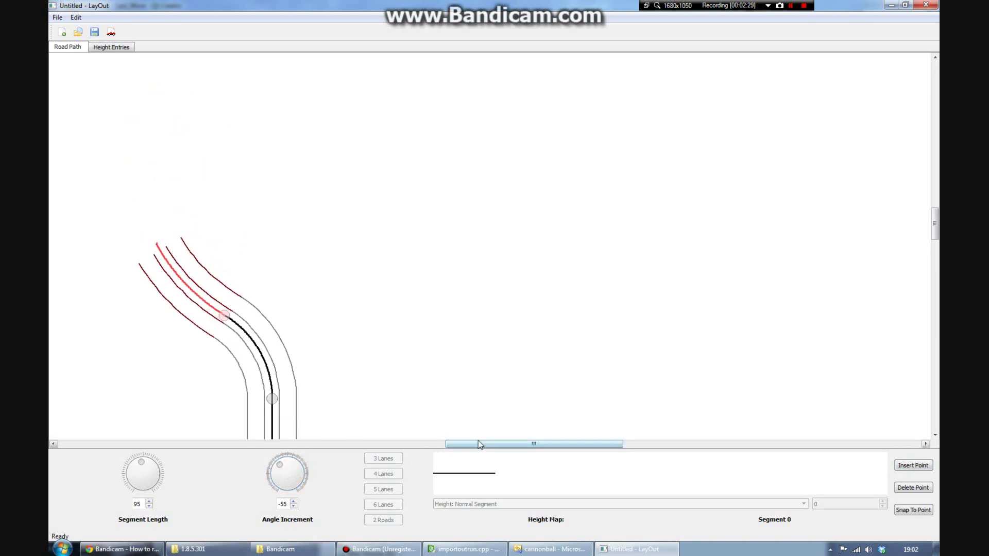
{"action": "left_click_drag", "start_coordinate": [480, 444], "coordinate": [446, 449]}
{"action": "scroll", "coordinate": [482, 363], "scroll_direction": "up", "scroll_amount": 1}
{"action": "left_click", "coordinate": [913, 465]}
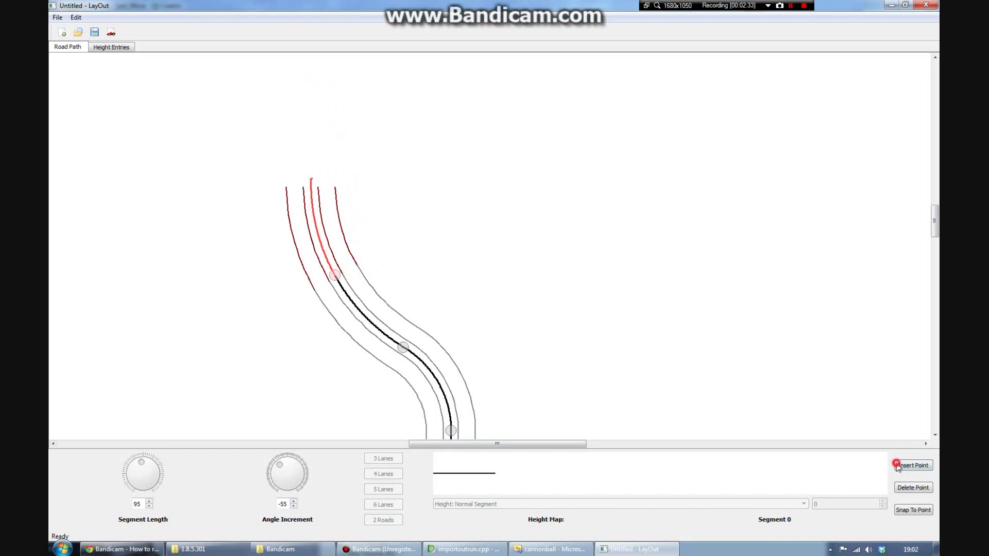
Add left-bending top segments at lengths 54 and 78, then a straight one at angle 0.
{"action": "left_click", "coordinate": [907, 465]}
{"action": "left_click_drag", "start_coordinate": [283, 471], "coordinate": [278, 466]}
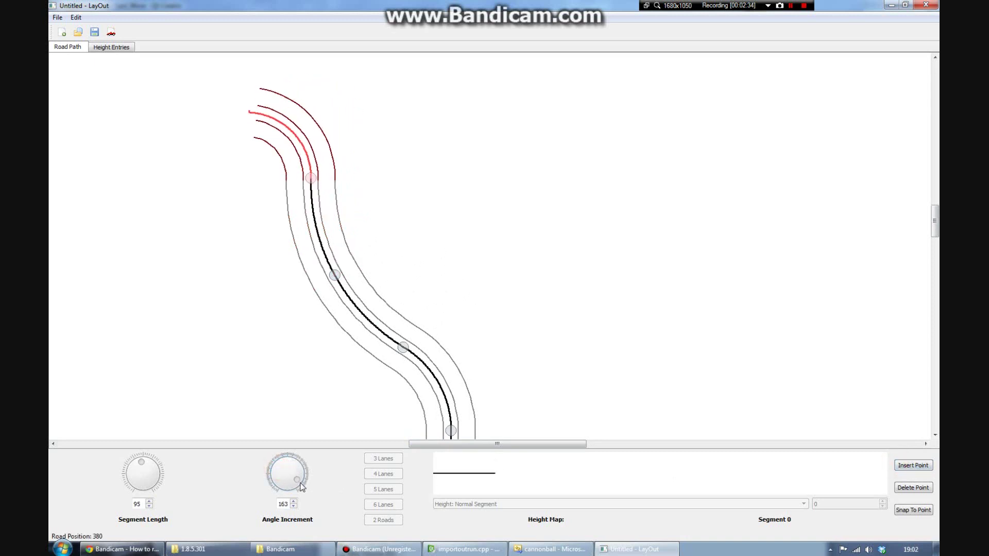
{"action": "left_click_drag", "start_coordinate": [139, 463], "coordinate": [130, 470]}
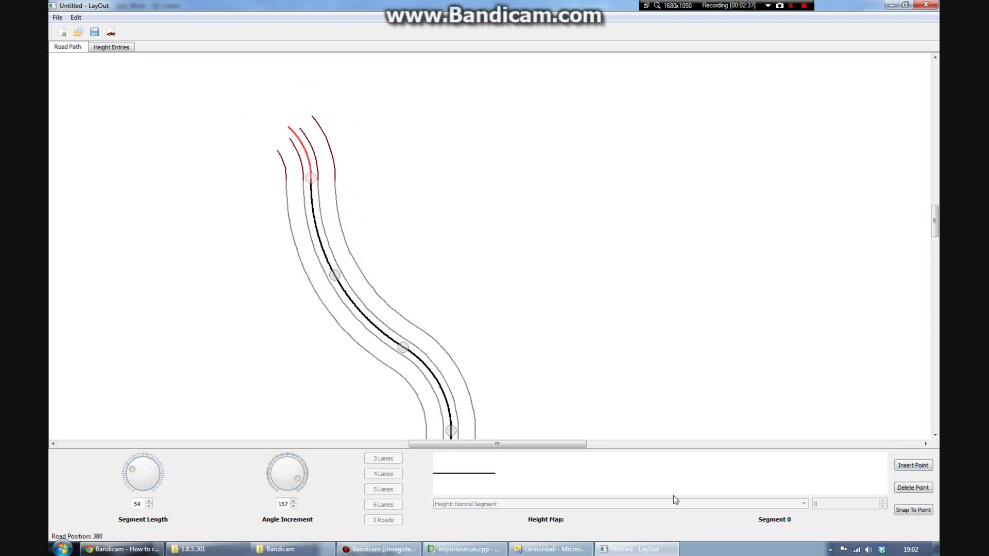
{"action": "left_click", "coordinate": [906, 467]}
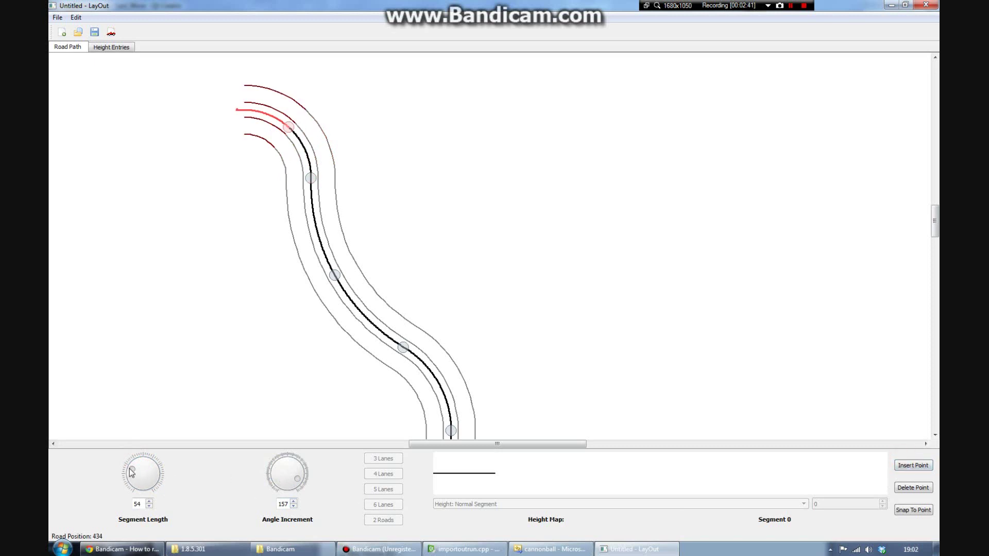
{"action": "left_click_drag", "start_coordinate": [131, 472], "coordinate": [136, 462]}
{"action": "left_click_drag", "start_coordinate": [301, 480], "coordinate": [286, 466]}
{"action": "scroll", "coordinate": [313, 369], "scroll_direction": "up", "scroll_amount": 5}
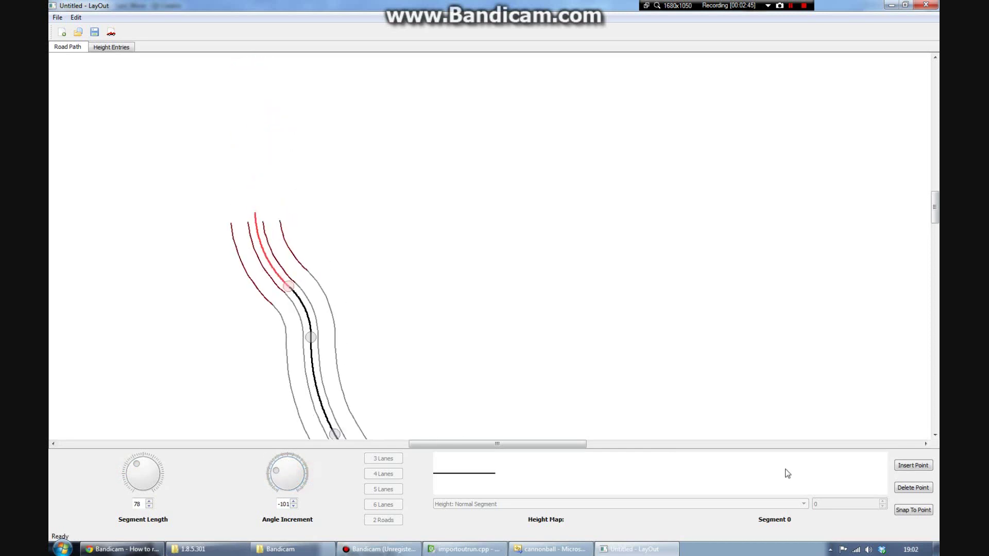
{"action": "left_click", "coordinate": [914, 465]}
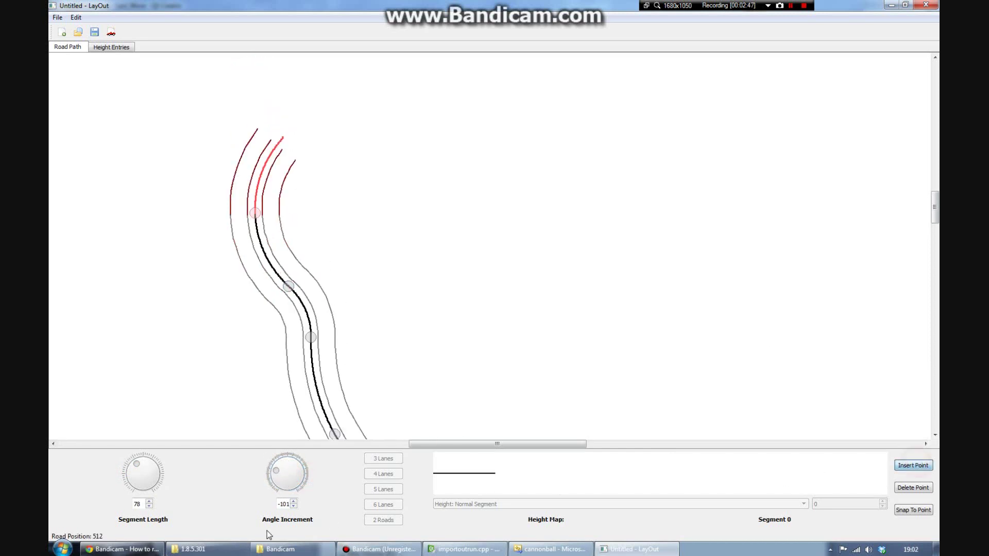
{"action": "double_click", "coordinate": [283, 504]}
{"action": "type", "text": "0"}
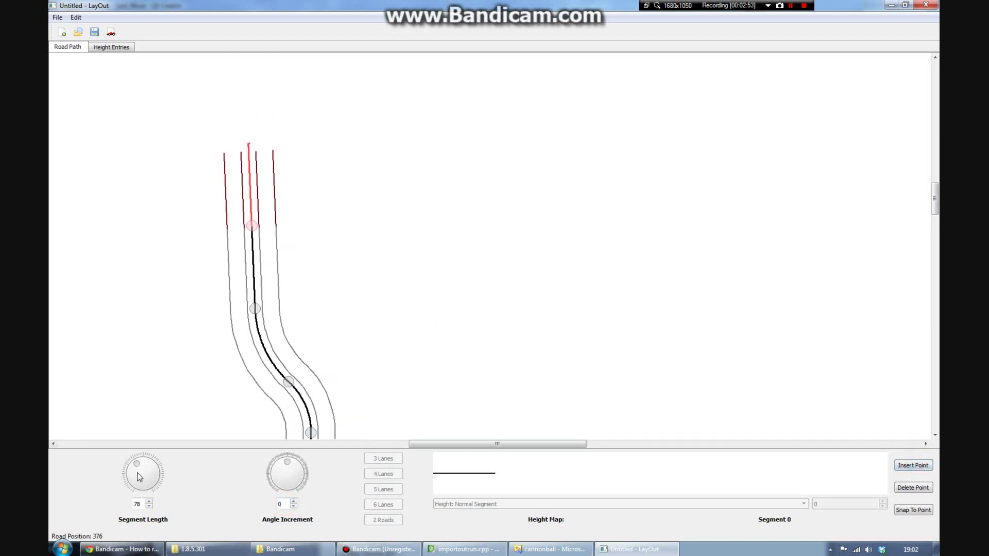
Set segment length 200 and insert bends at angle increments -126 and 148.
{"action": "mouse_move", "coordinate": [143, 472]}
{"action": "left_mouse_down"}
{"action": "mouse_move", "coordinate": [163, 474]}
{"action": "mouse_move", "coordinate": [150, 504]}
{"action": "left_mouse_up"}
{"action": "scroll", "coordinate": [346, 349], "scroll_direction": "down", "scroll_amount": 5}
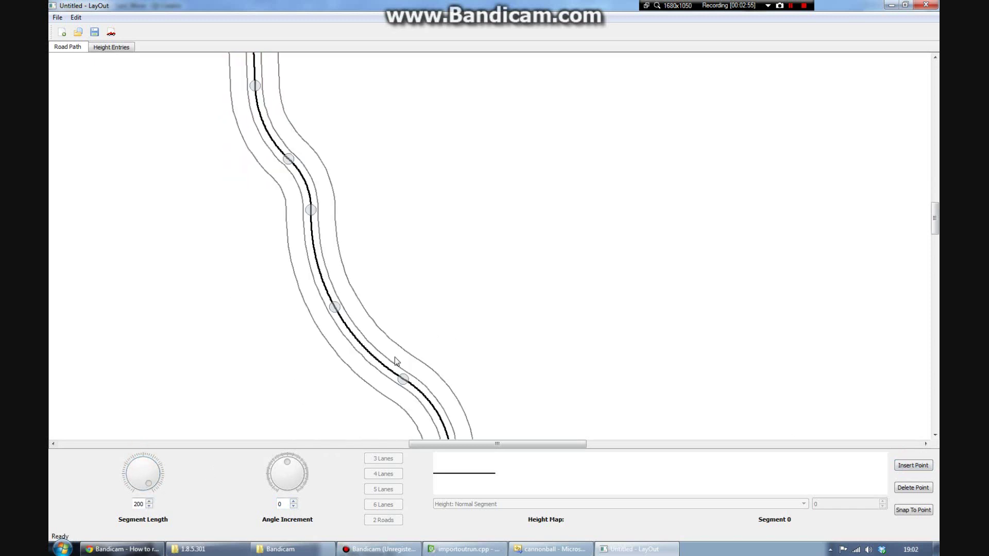
{"action": "scroll", "coordinate": [404, 361], "scroll_direction": "up", "scroll_amount": 5}
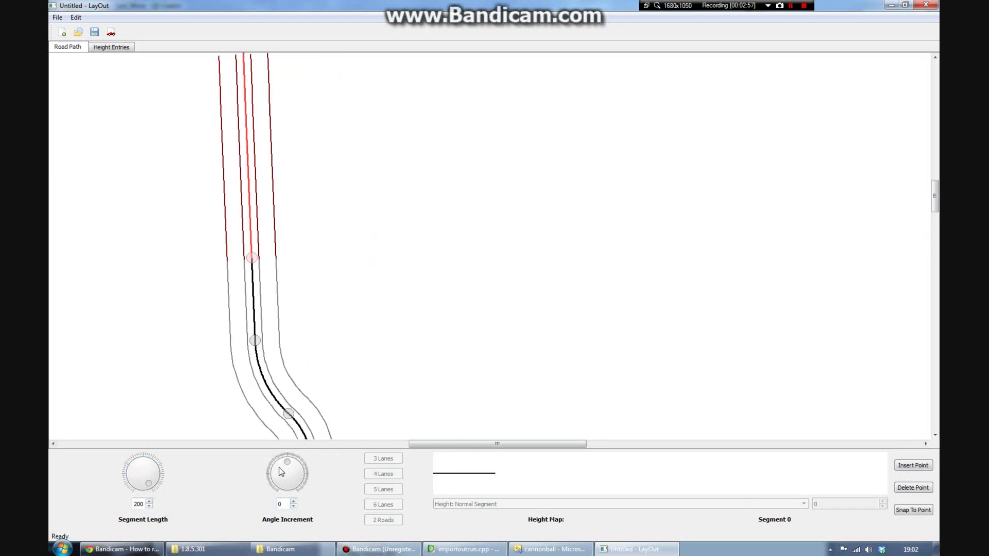
{"action": "left_click_drag", "start_coordinate": [281, 471], "coordinate": [249, 481]}
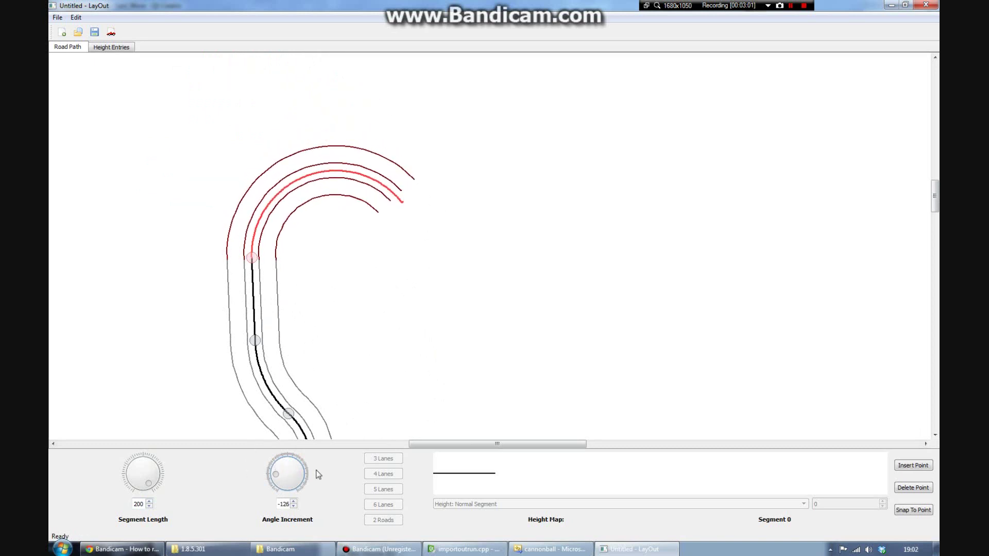
{"action": "left_click", "coordinate": [905, 465]}
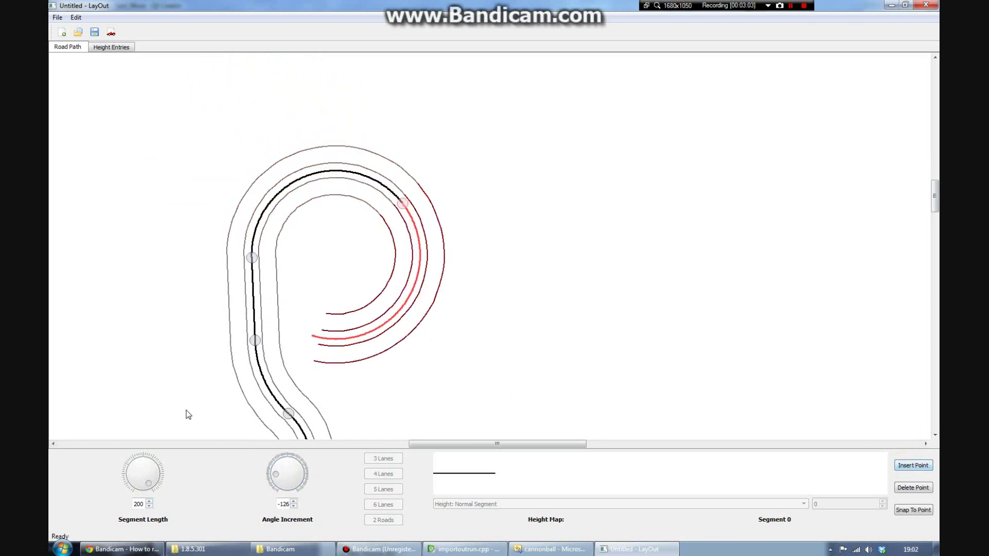
{"action": "left_click_drag", "start_coordinate": [289, 464], "coordinate": [303, 484]}
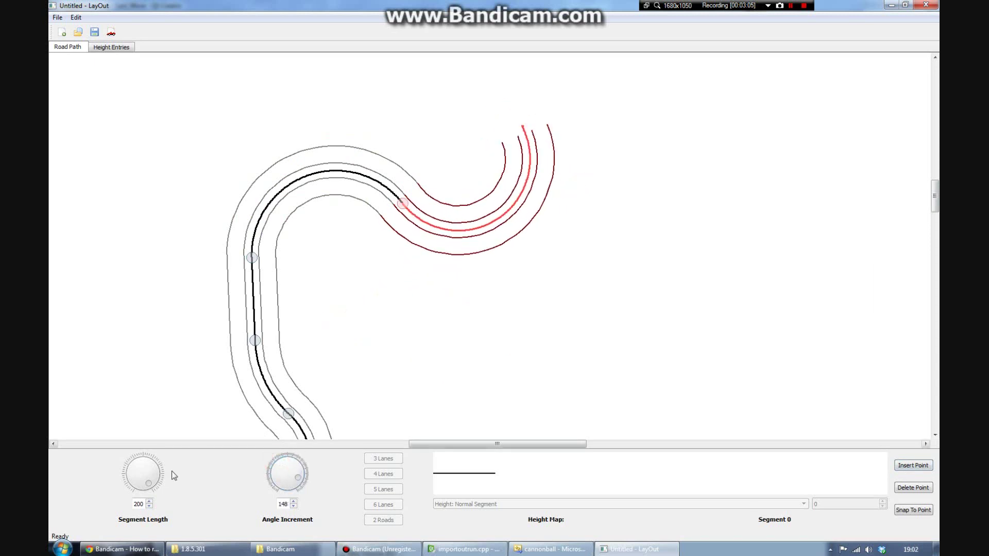
{"action": "left_click", "coordinate": [903, 466]}
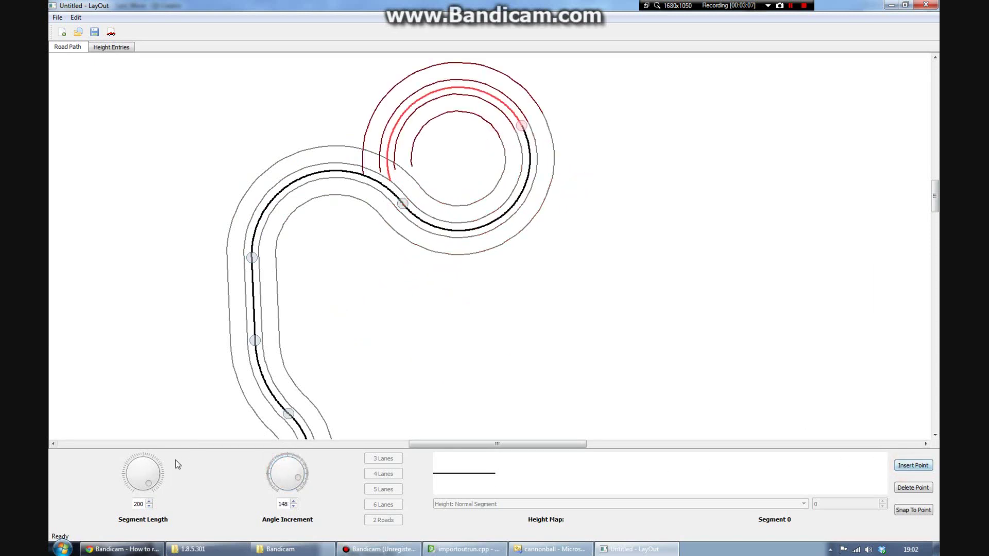
Add two straight diagonal segments at angle increment 0.
{"action": "double_click", "coordinate": [282, 504]}
{"action": "type", "text": "0"}
{"action": "scroll", "coordinate": [446, 376], "scroll_direction": "up", "scroll_amount": 5}
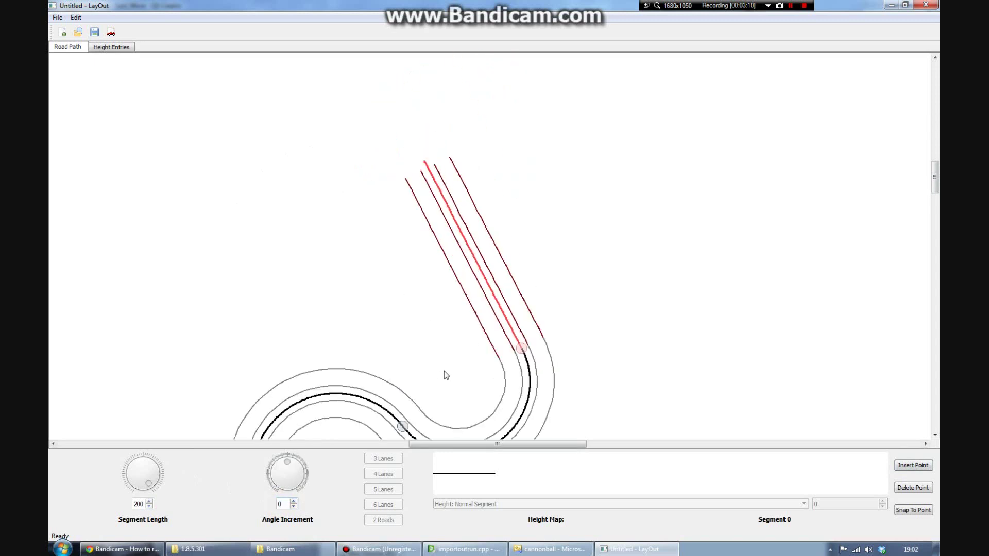
{"action": "left_click", "coordinate": [918, 465]}
{"action": "left_click", "coordinate": [916, 466]}
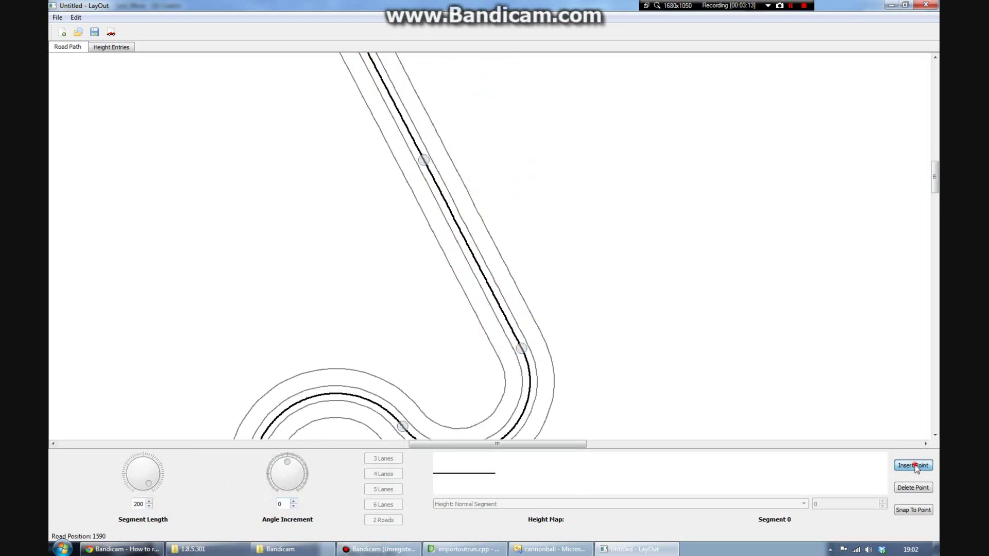
{"action": "scroll", "coordinate": [646, 371], "scroll_direction": "up", "scroll_amount": 5}
{"action": "scroll", "coordinate": [653, 368], "scroll_direction": "down", "scroll_amount": 9}
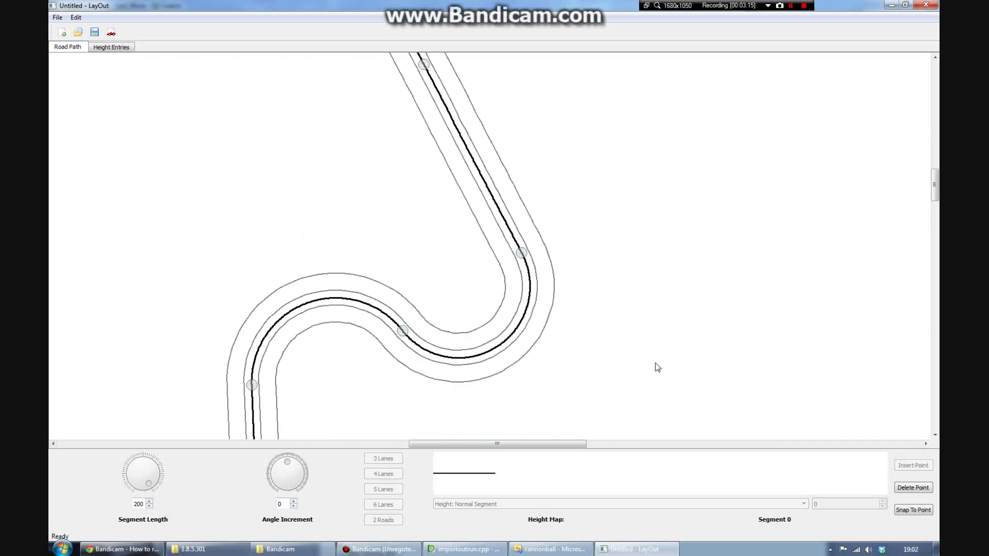
{"action": "scroll", "coordinate": [592, 337], "scroll_direction": "down", "scroll_amount": 8}
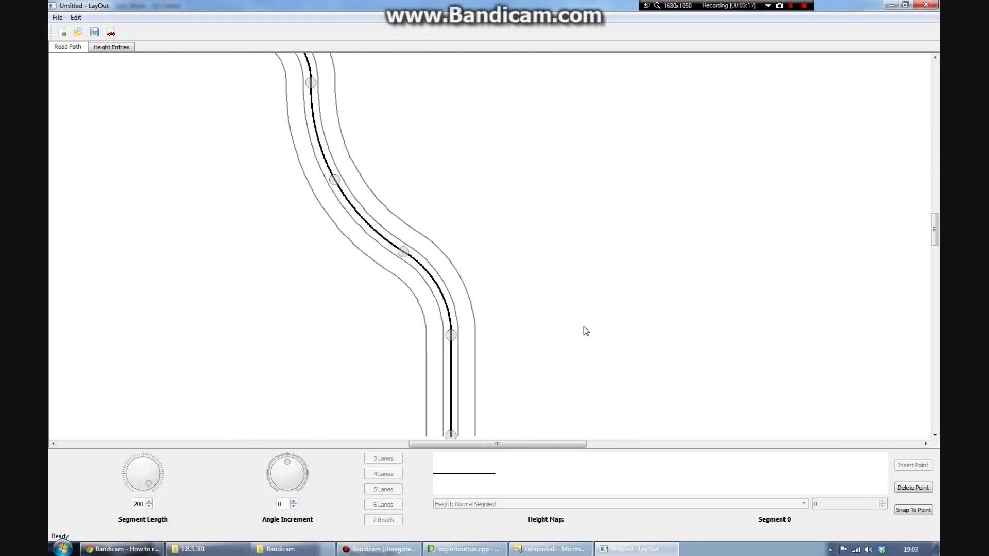
In Road Width mode, pick a point on the road and set 6, then 3, then 5 lanes.
{"action": "left_click", "coordinate": [56, 18]}
{"action": "left_click", "coordinate": [93, 46]}
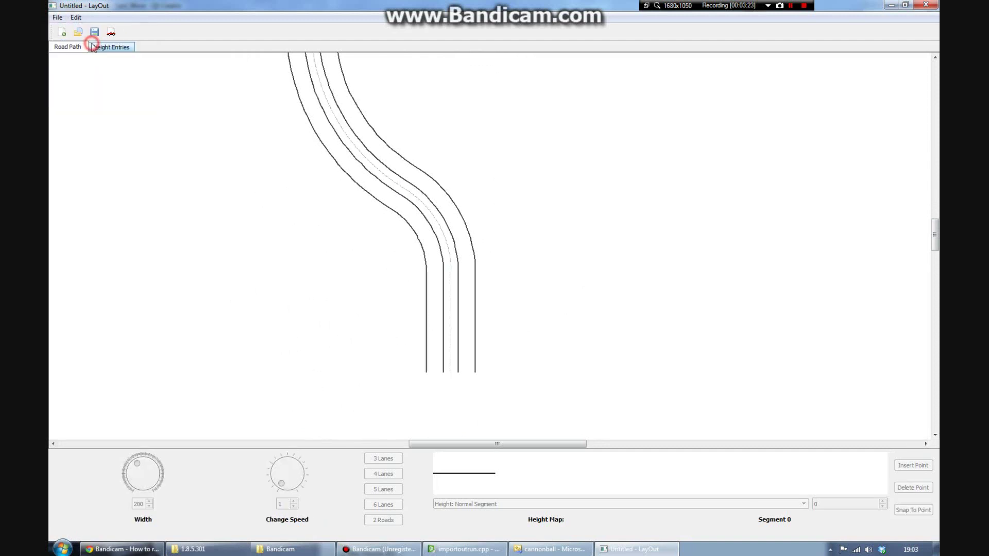
{"action": "left_click", "coordinate": [451, 306]}
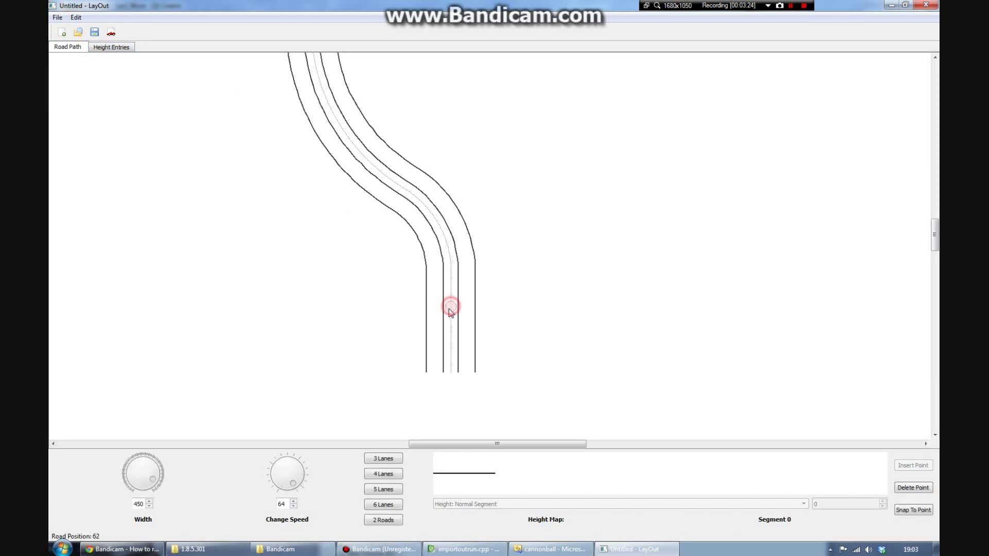
{"action": "left_click", "coordinate": [389, 505]}
{"action": "scroll", "coordinate": [484, 358], "scroll_direction": "up", "scroll_amount": 3}
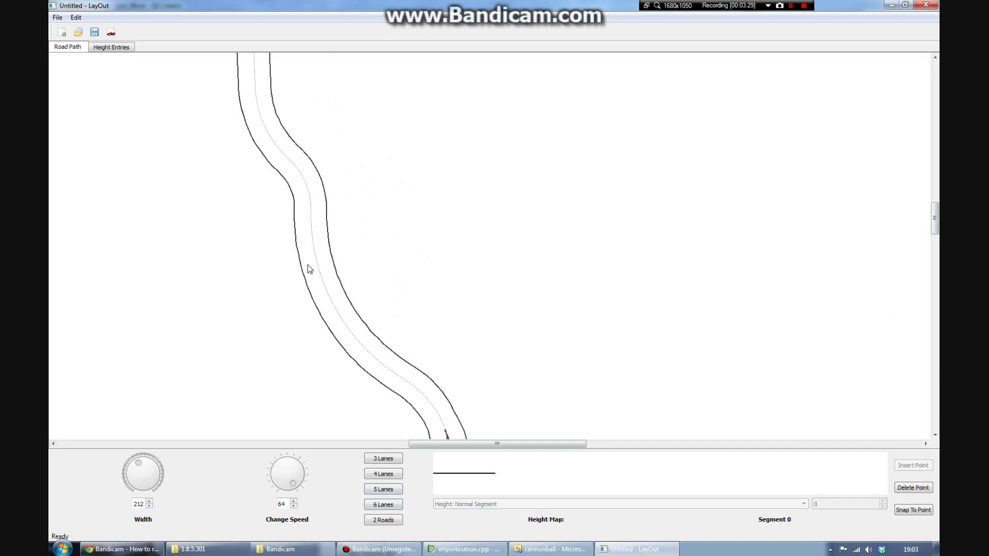
{"action": "left_click", "coordinate": [387, 458]}
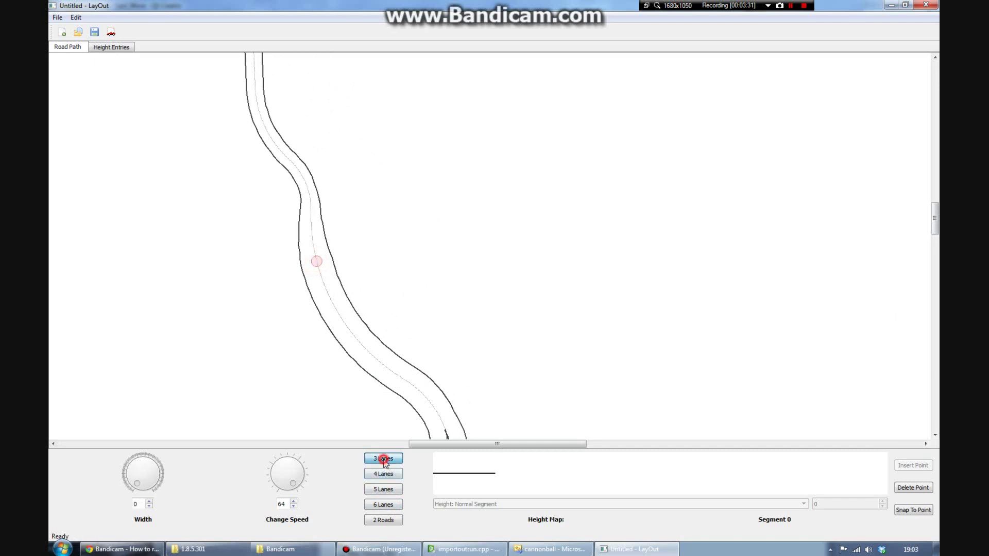
{"action": "scroll", "coordinate": [315, 120], "scroll_direction": "up", "scroll_amount": 3}
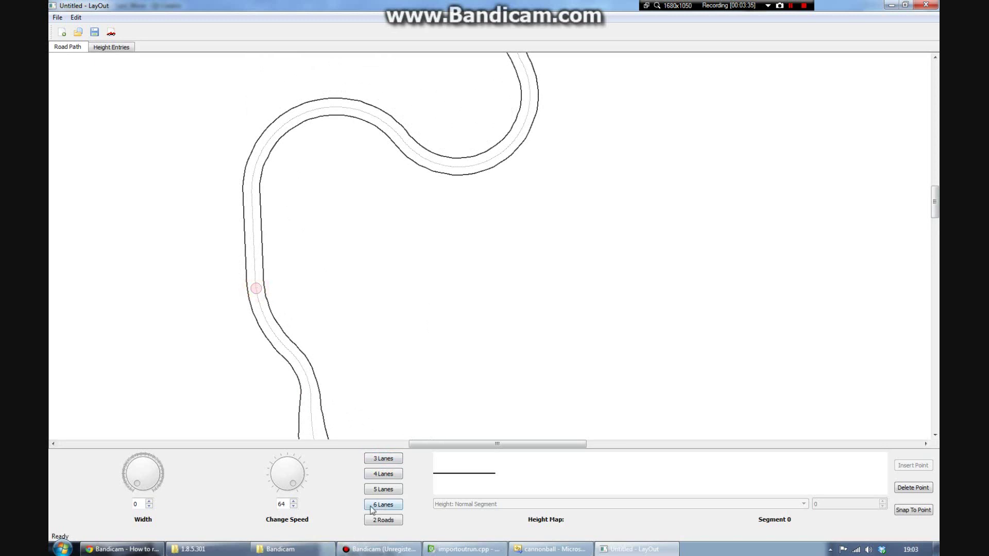
{"action": "left_click", "coordinate": [384, 492]}
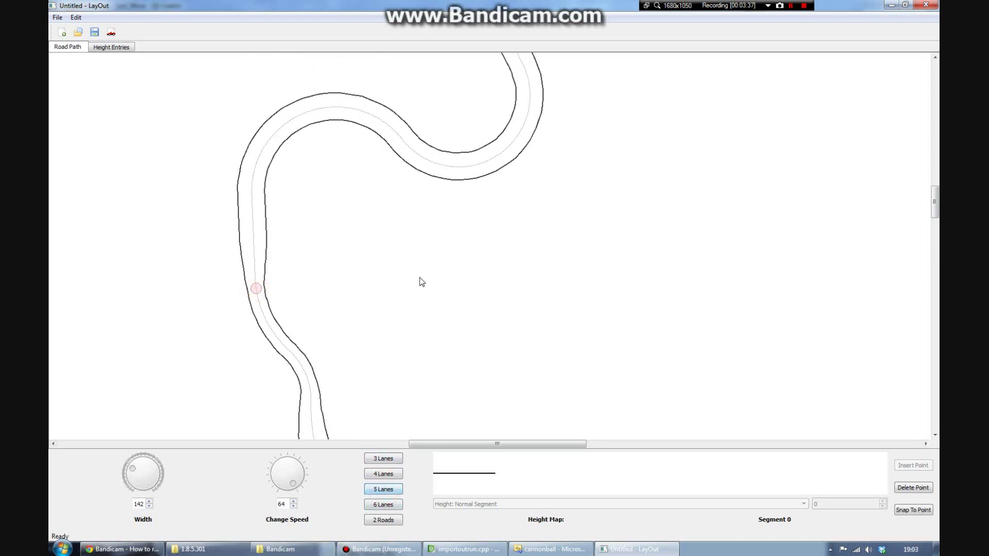
{"action": "scroll", "coordinate": [361, 307], "scroll_direction": "up", "scroll_amount": 8}
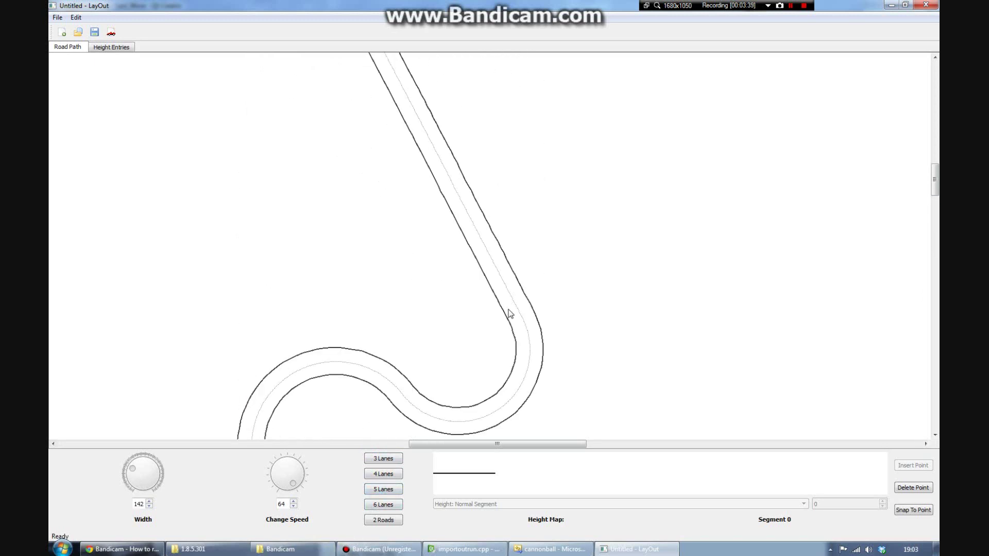
{"action": "scroll", "coordinate": [510, 335], "scroll_direction": "down", "scroll_amount": 2}
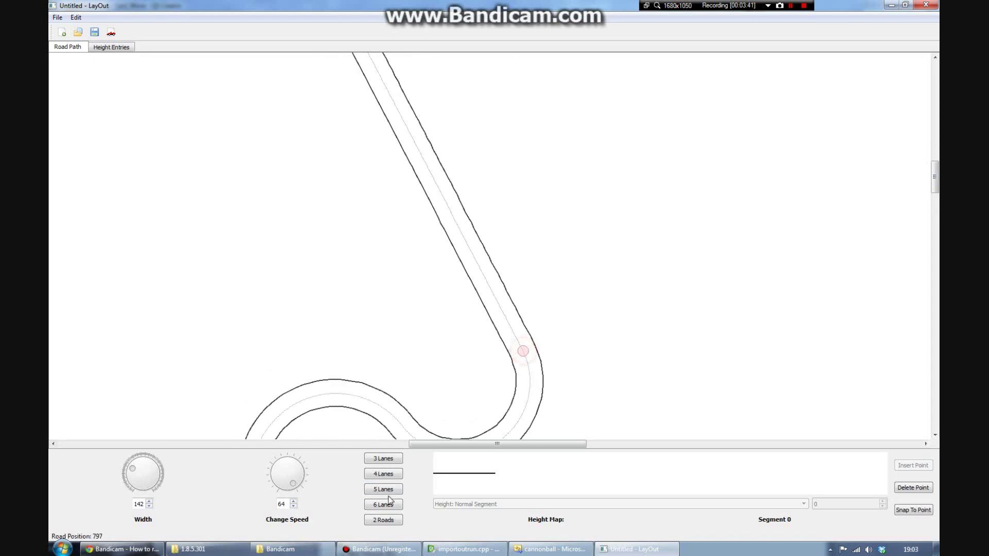
Split the road into two roads at width 310 with change speed 15.
{"action": "left_click", "coordinate": [383, 520]}
{"action": "left_click_drag", "start_coordinate": [293, 483], "coordinate": [250, 472]}
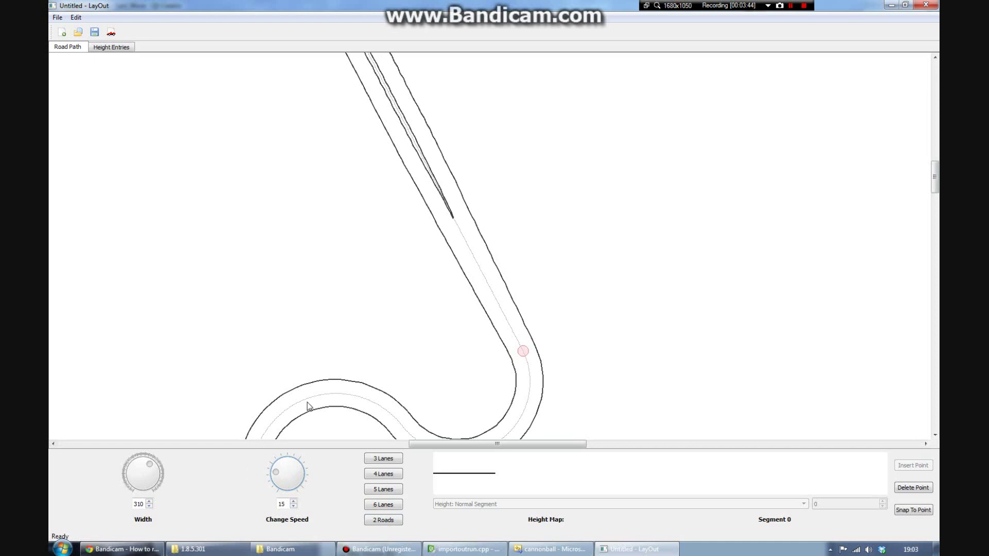
{"action": "scroll", "coordinate": [369, 347], "scroll_direction": "down", "scroll_amount": 3}
{"action": "scroll", "coordinate": [399, 324], "scroll_direction": "down", "scroll_amount": 8}
{"action": "scroll", "coordinate": [417, 301], "scroll_direction": "up", "scroll_amount": 3}
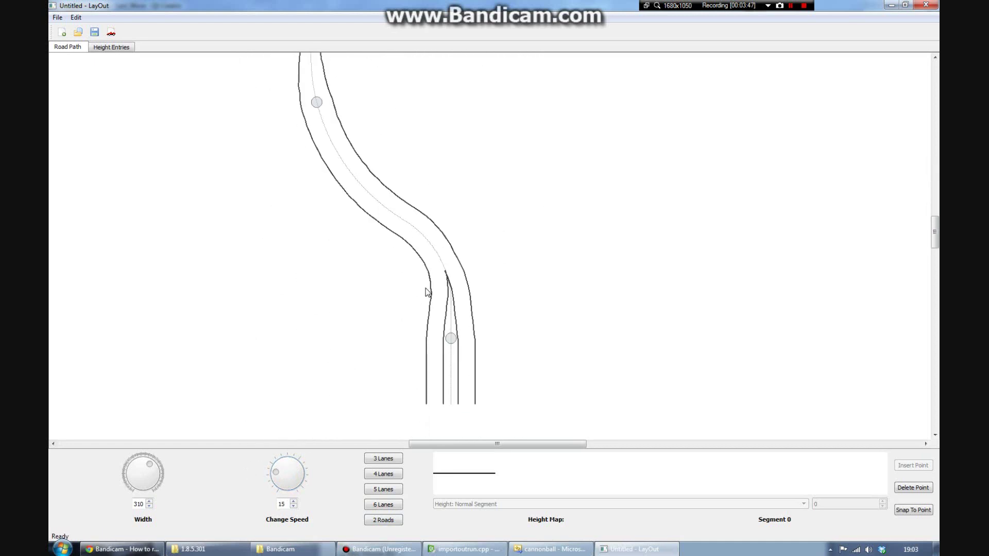
Switch to Road Height mode and add a height section with value 5.
{"action": "left_click", "coordinate": [75, 17]}
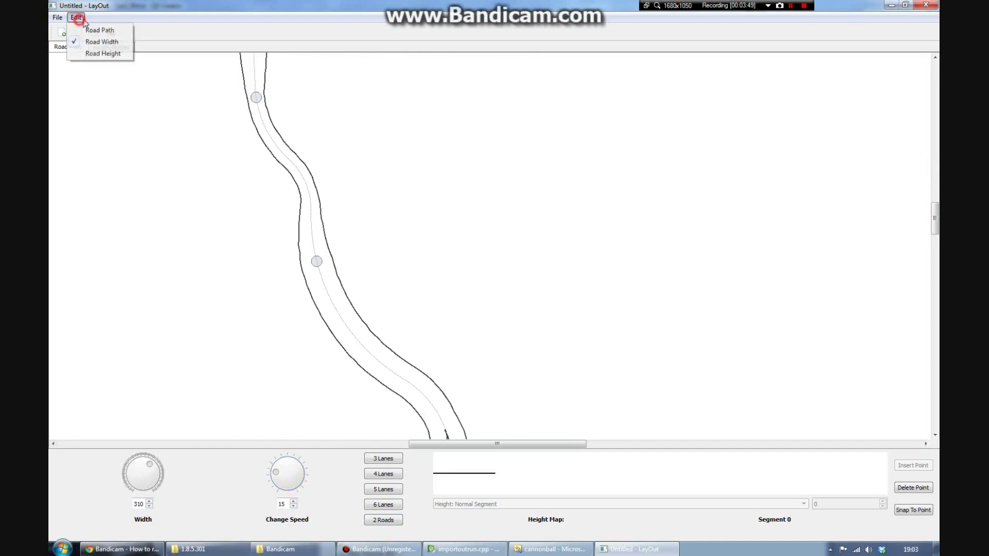
{"action": "left_click", "coordinate": [105, 51]}
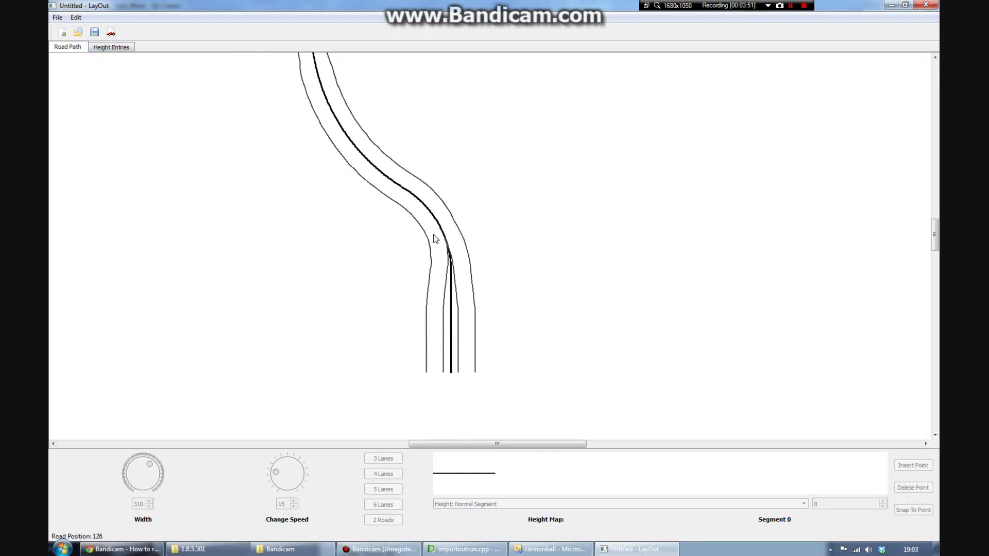
{"action": "scroll", "coordinate": [361, 249], "scroll_direction": "up", "scroll_amount": 3}
{"action": "left_click", "coordinate": [339, 284]}
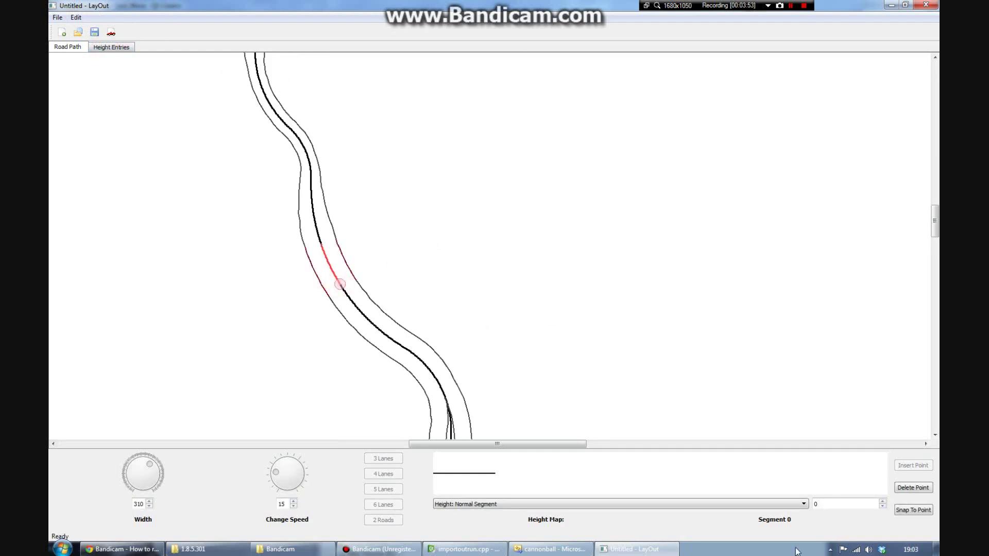
{"action": "left_click", "coordinate": [882, 502]}
{"action": "left_click", "coordinate": [882, 502]}
{"action": "left_click", "coordinate": [882, 502]}
{"action": "left_click", "coordinate": [882, 502]}
{"action": "left_click", "coordinate": [882, 502]}
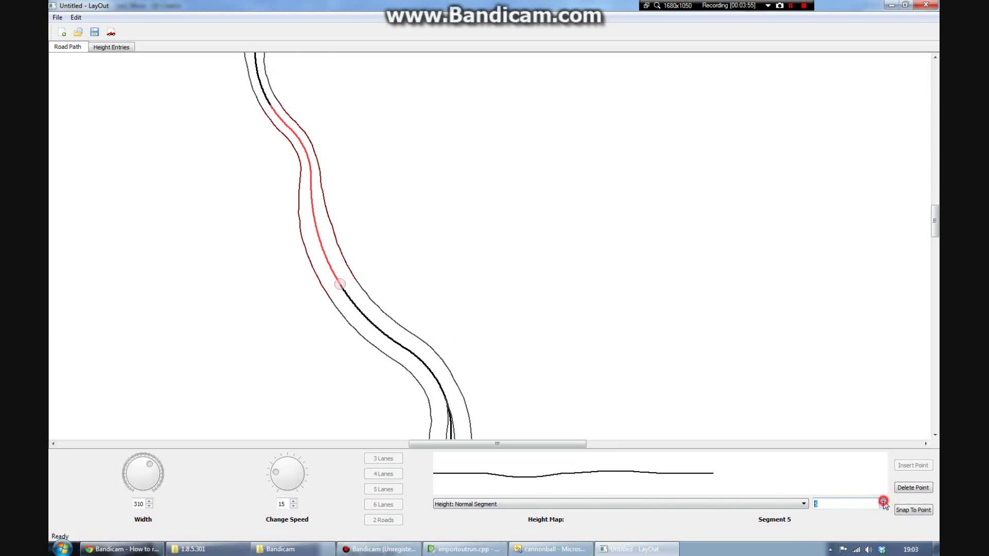
{"action": "scroll", "coordinate": [493, 340], "scroll_direction": "up", "scroll_amount": 3}
{"action": "scroll", "coordinate": [389, 174], "scroll_direction": "up", "scroll_amount": 2}
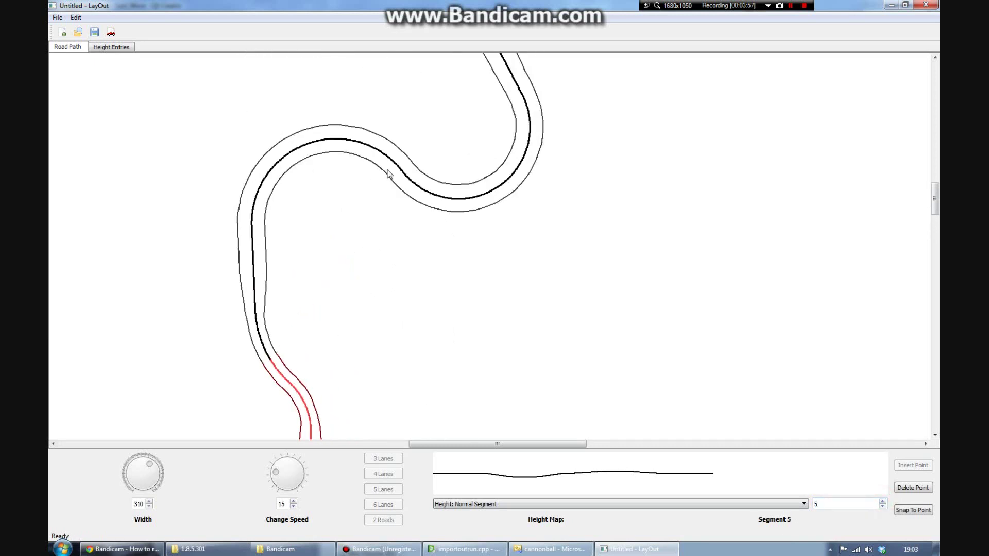
Add a height section on the curve with value 11.
{"action": "left_click", "coordinate": [404, 177]}
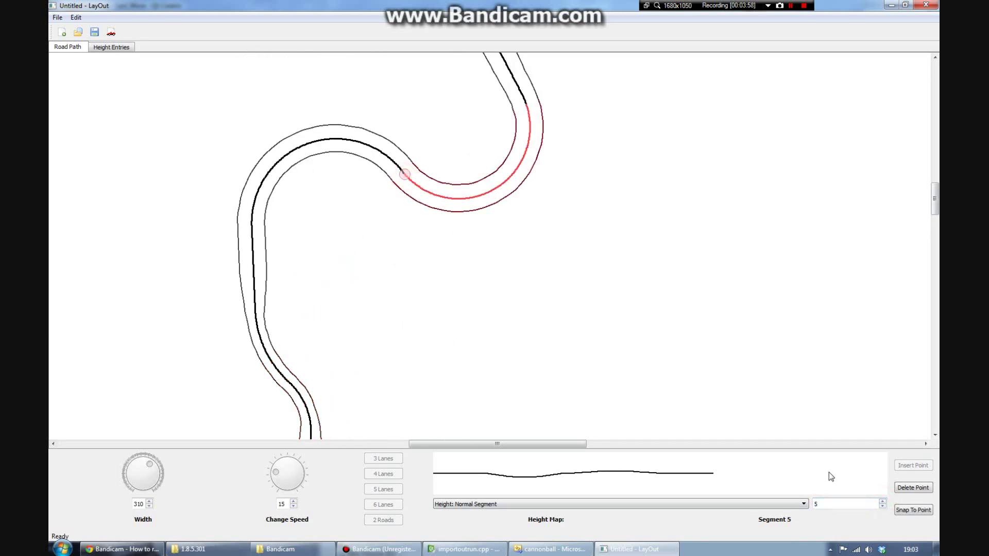
{"action": "left_click", "coordinate": [882, 502]}
{"action": "scroll", "coordinate": [549, 203], "scroll_direction": "up", "scroll_amount": 4}
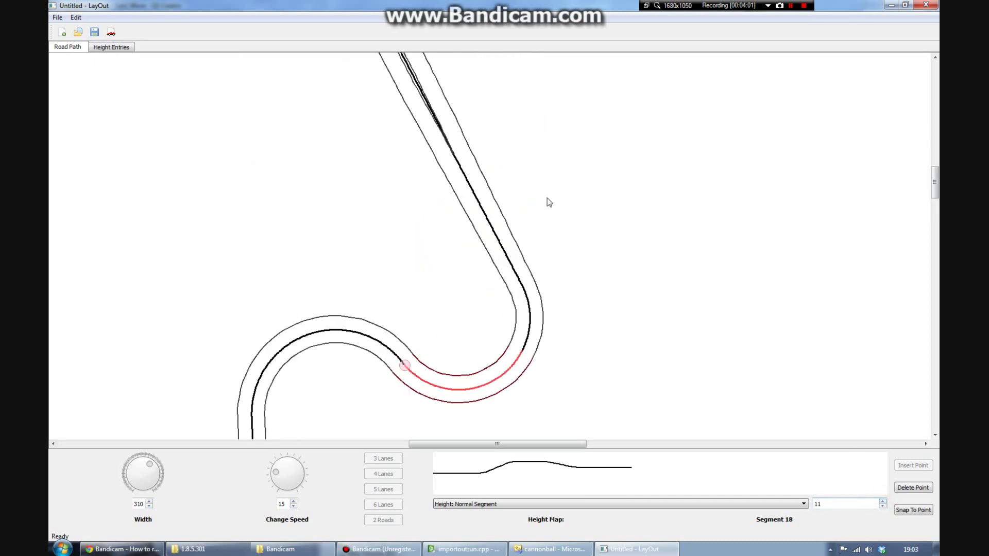
{"action": "scroll", "coordinate": [466, 227], "scroll_direction": "up", "scroll_amount": 3}
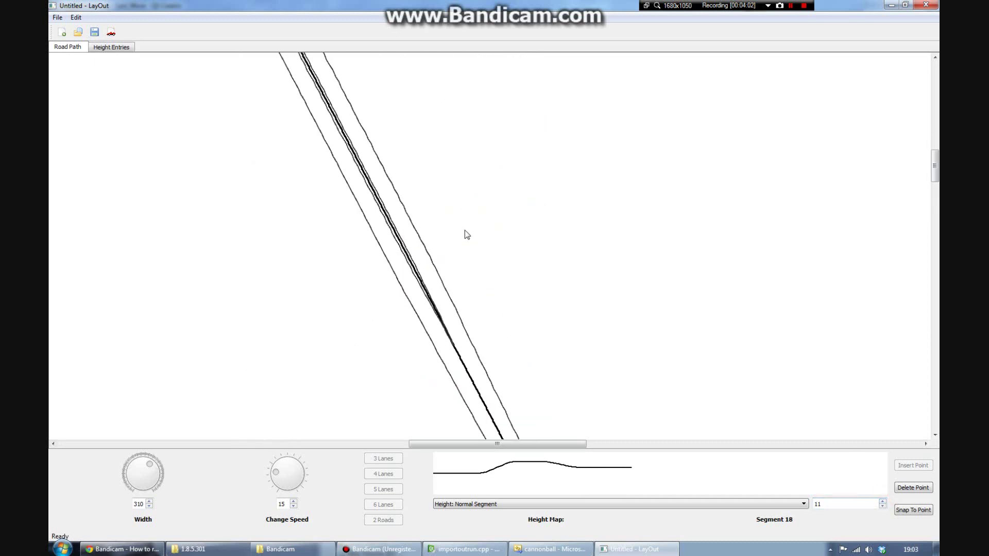
{"action": "scroll", "coordinate": [464, 231], "scroll_direction": "down", "scroll_amount": 2}
Make the section on the long straight a Hold 1 height segment with value 6.
{"action": "left_click", "coordinate": [470, 249]}
{"action": "left_click", "coordinate": [463, 504]}
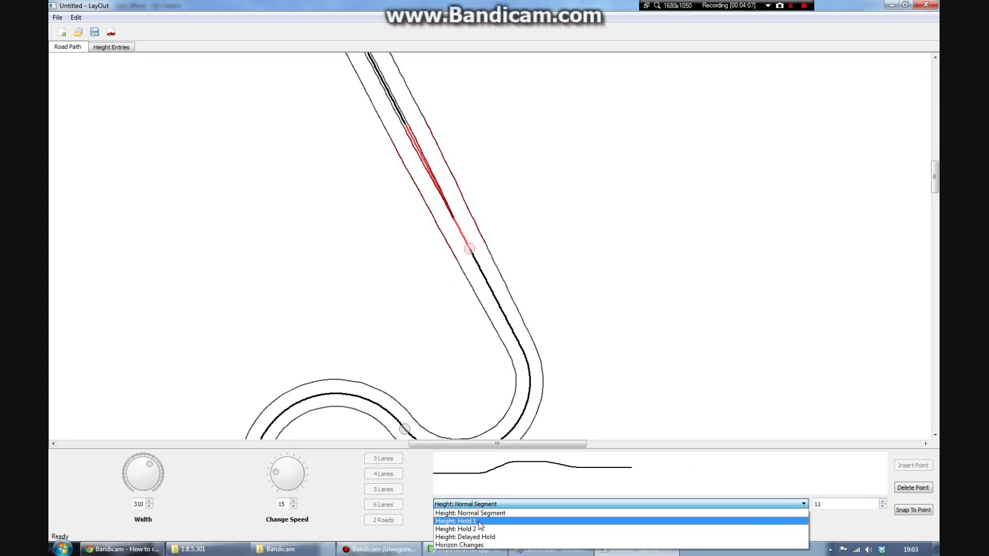
{"action": "left_click", "coordinate": [479, 522]}
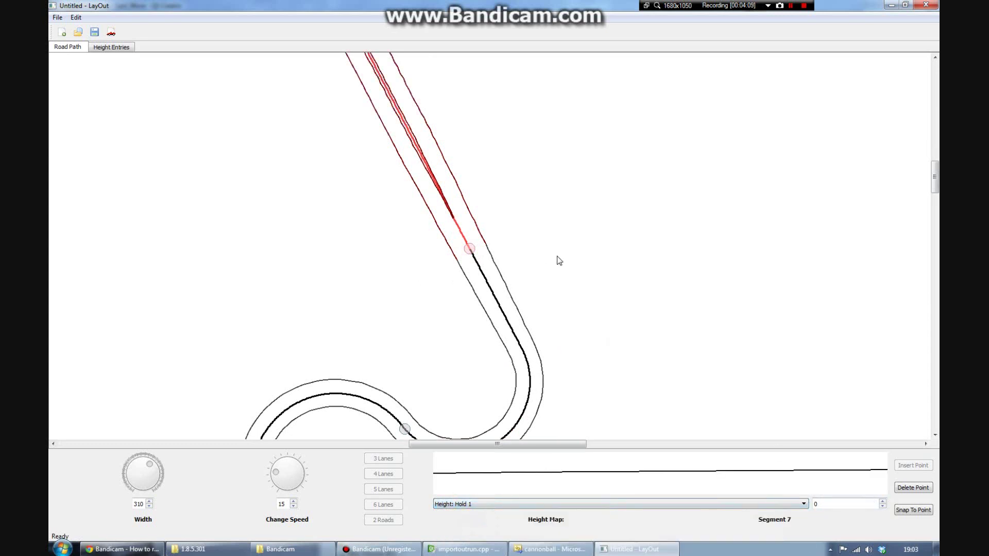
{"action": "left_click", "coordinate": [881, 502]}
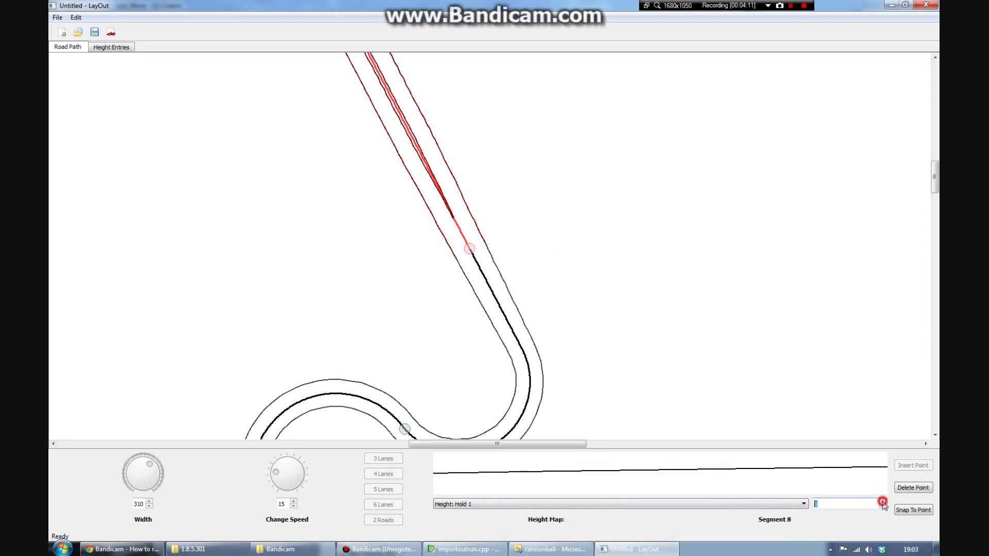
{"action": "left_click", "coordinate": [880, 502]}
{"action": "left_click", "coordinate": [881, 502]}
{"action": "left_click", "coordinate": [881, 503]}
{"action": "scroll", "coordinate": [695, 357], "scroll_direction": "up", "scroll_amount": 3}
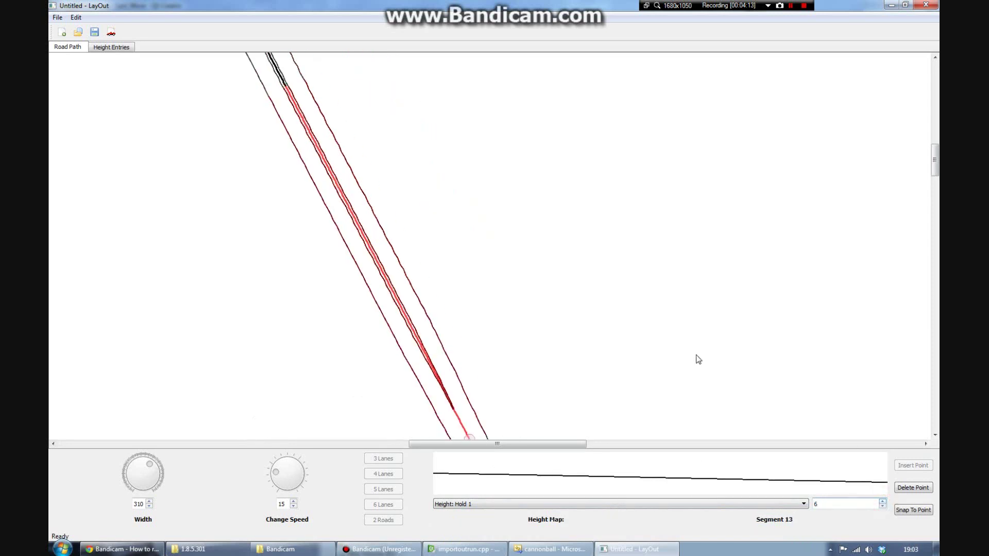
{"action": "scroll", "coordinate": [588, 262], "scroll_direction": "down", "scroll_amount": 9}
{"action": "left_click_drag", "start_coordinate": [561, 444], "coordinate": [538, 444]}
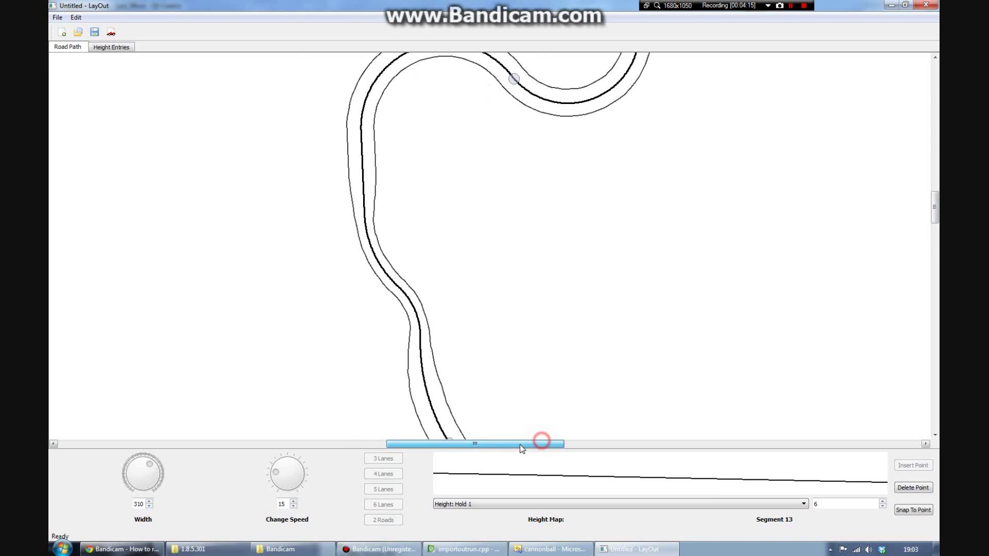
{"action": "scroll", "coordinate": [432, 166], "scroll_direction": "down", "scroll_amount": 6}
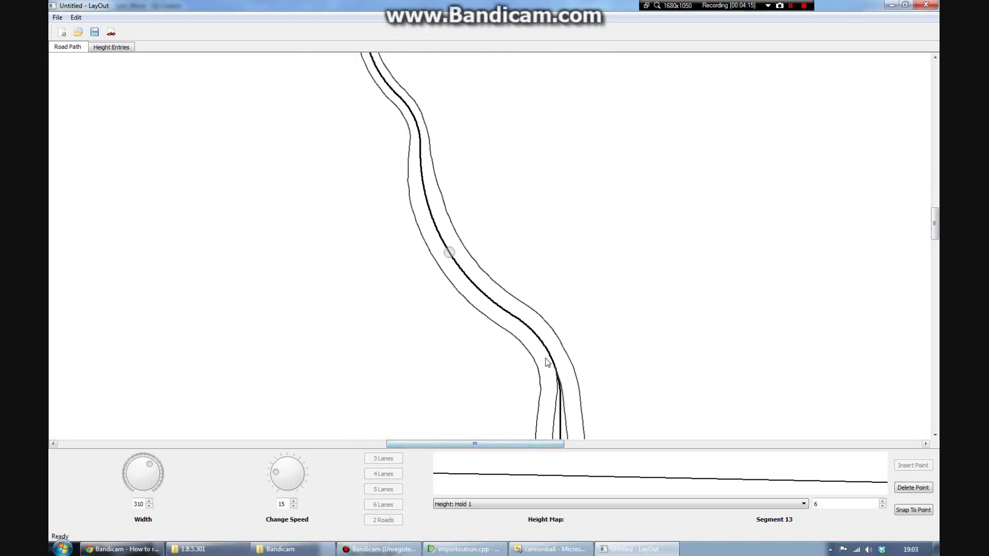
Save the track project over the existing test.xml.
{"action": "left_click", "coordinate": [95, 33]}
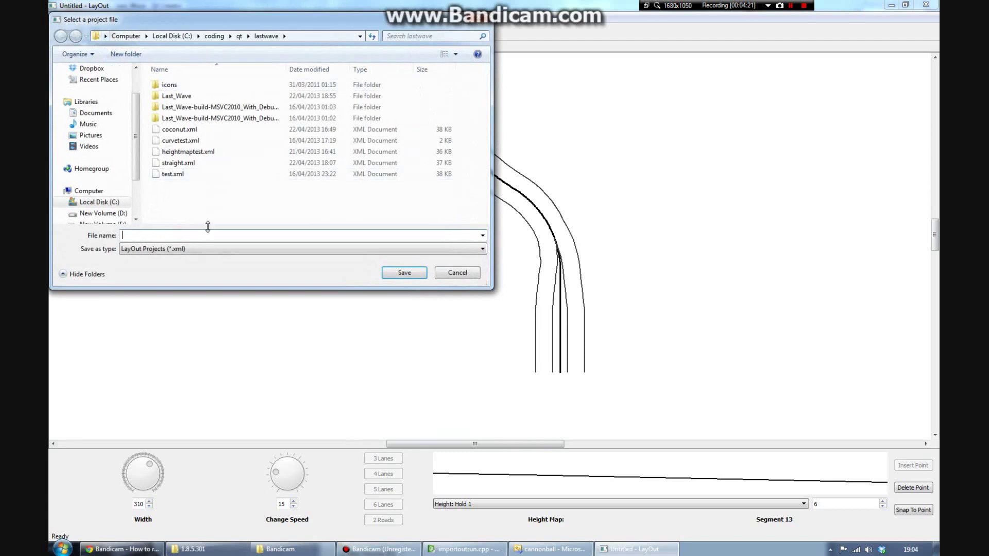
{"action": "double_click", "coordinate": [187, 174]}
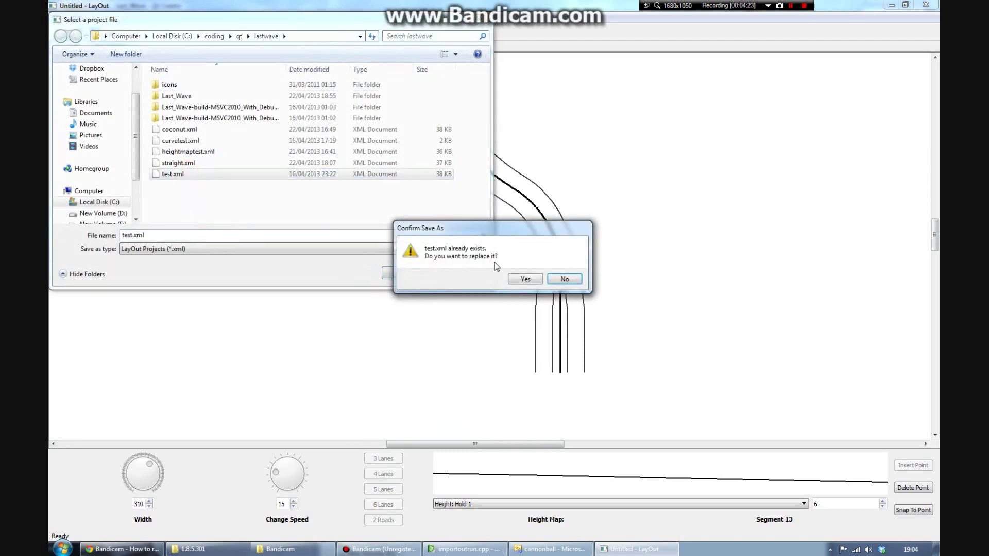
{"action": "left_click", "coordinate": [524, 279]}
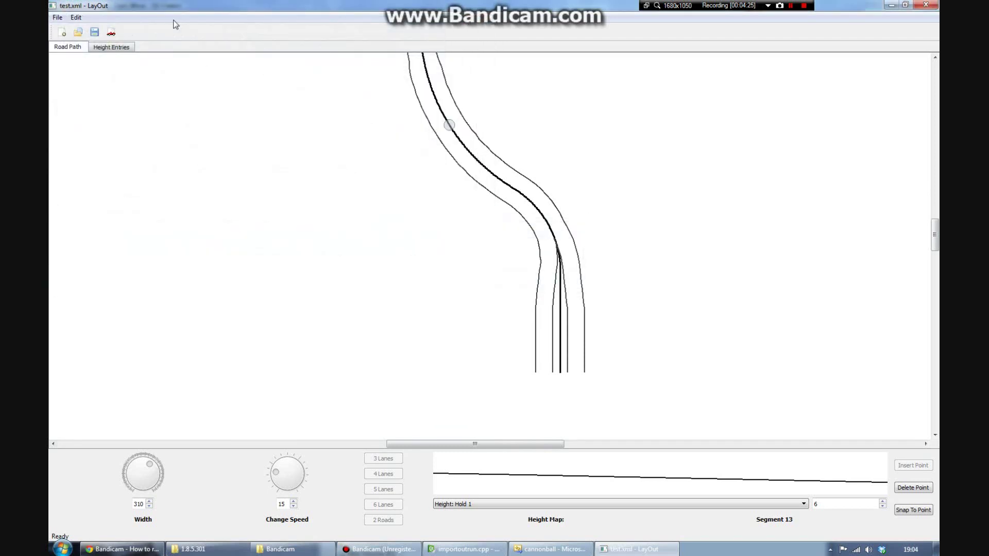
Export the track for Cannonball, replacing the existing output.bin.
{"action": "left_click", "coordinate": [116, 35]}
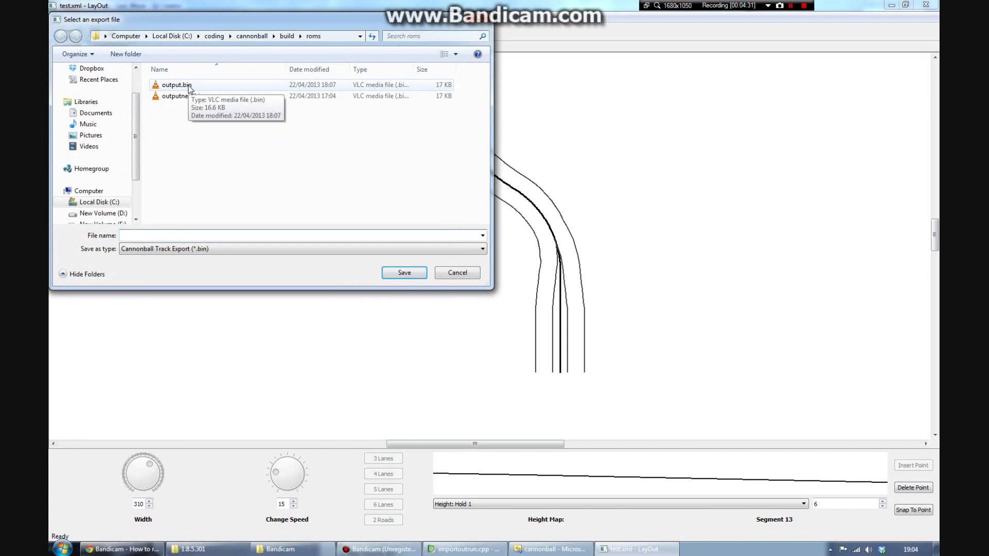
{"action": "double_click", "coordinate": [187, 85]}
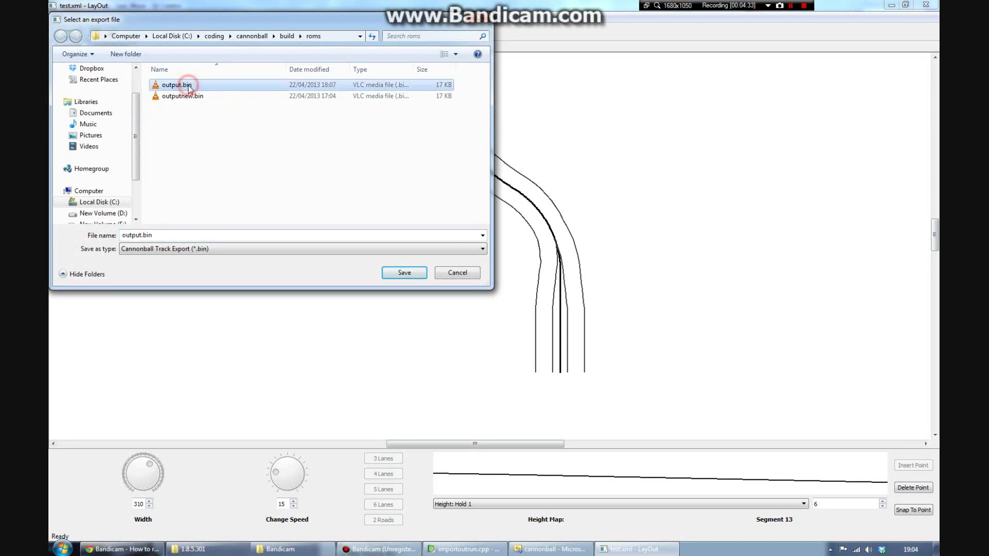
{"action": "left_click", "coordinate": [525, 279]}
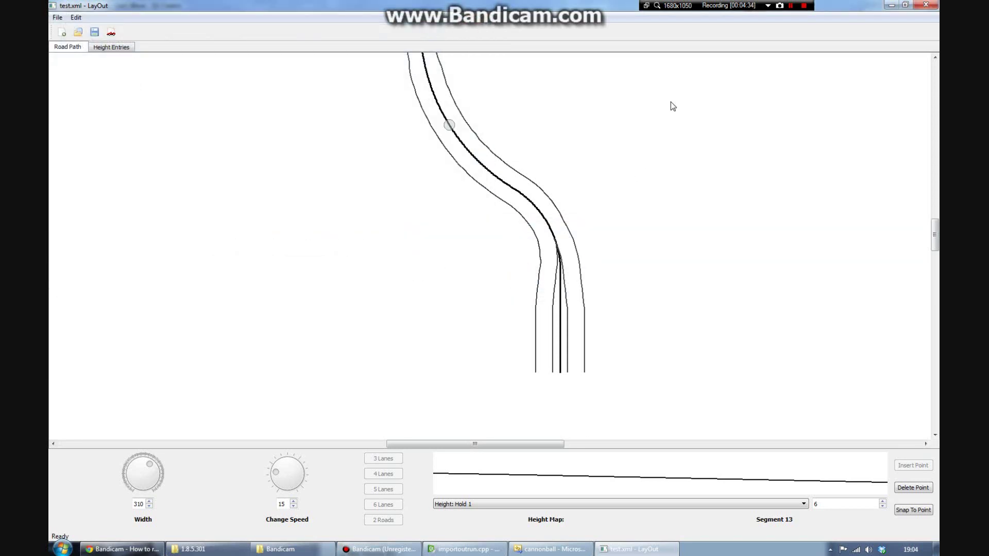
Start the Cannonball race, shift into high gear and steer left past the truck on Stage 1.
{"action": "left_click", "coordinate": [790, 6]}
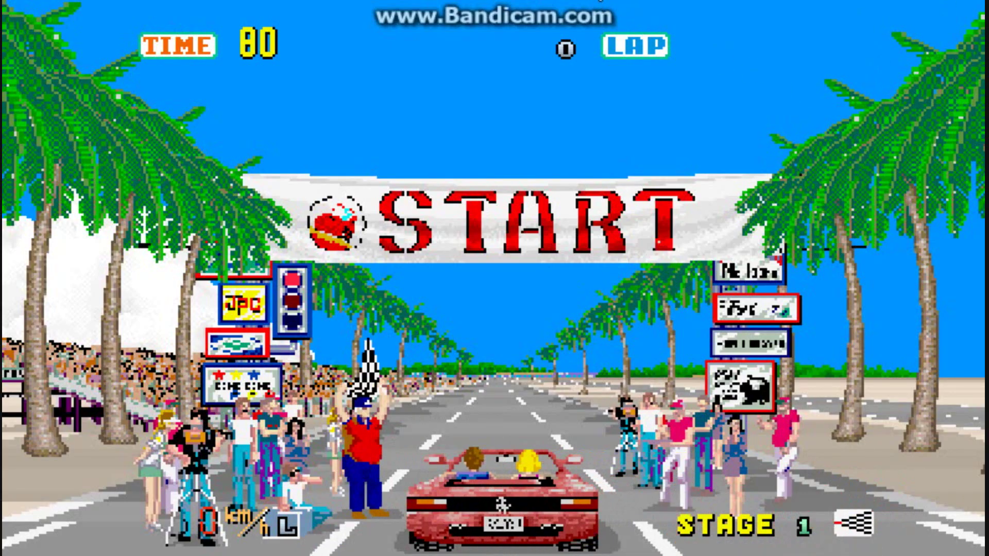
{"action": "key", "text": "z"}
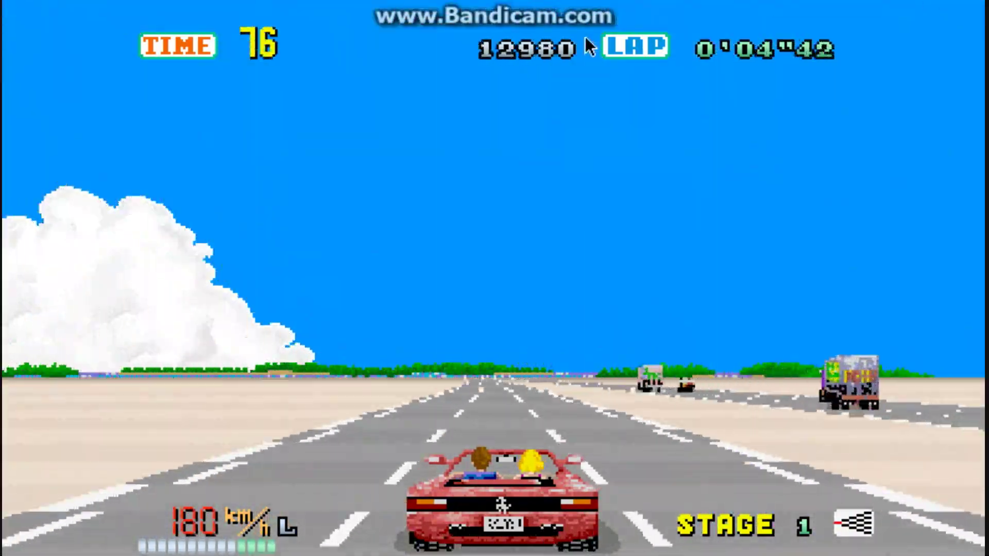
{"action": "key", "text": "x"}
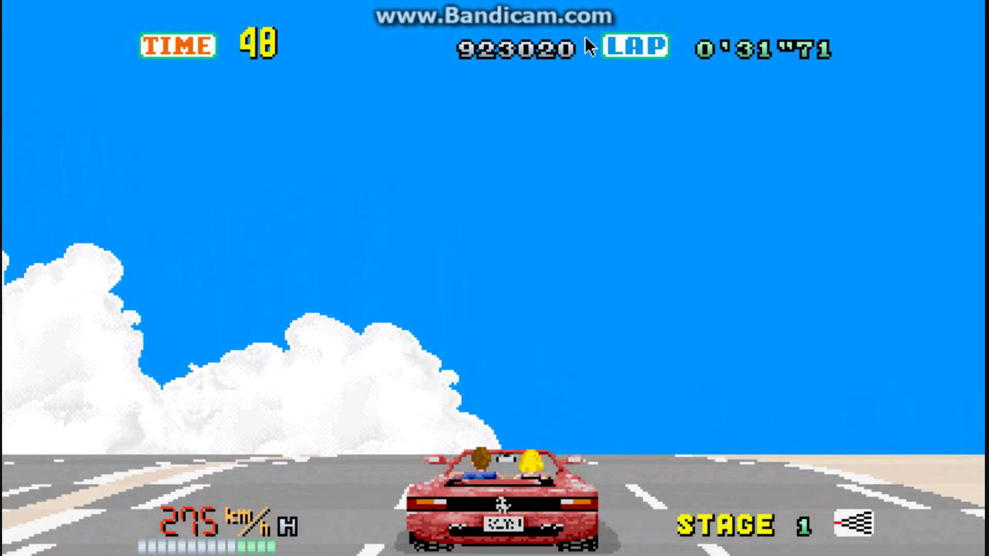
{"action": "key", "text": "Left"}
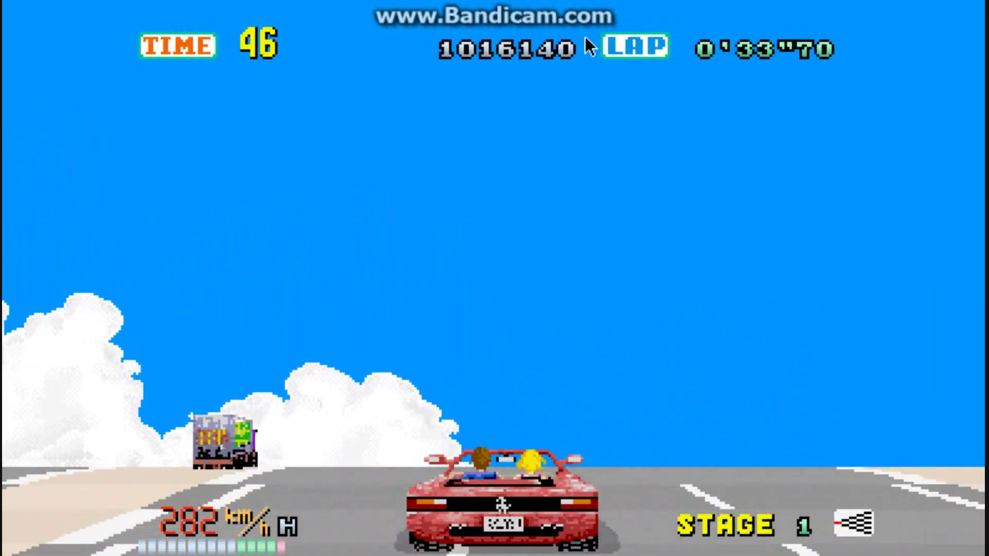
{"action": "key", "text": "Left"}
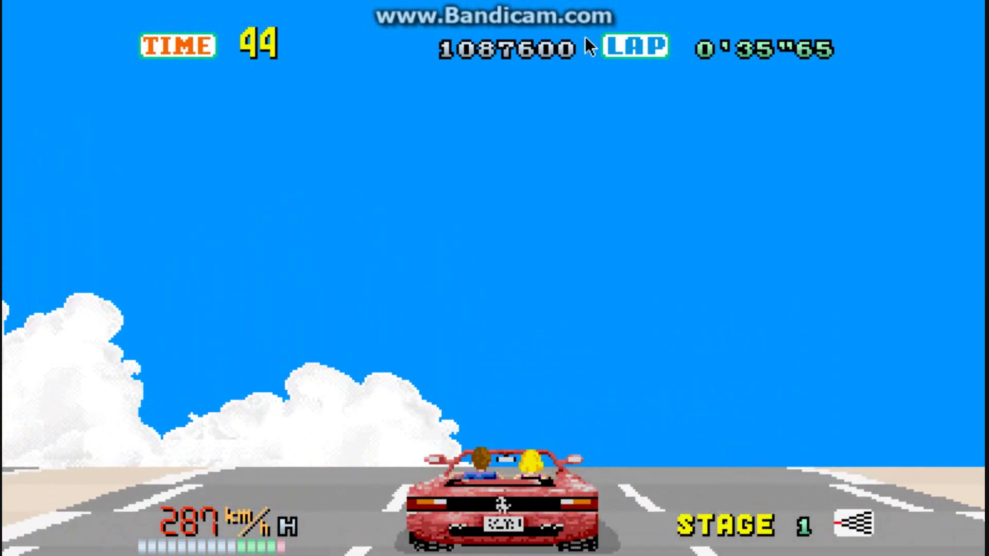